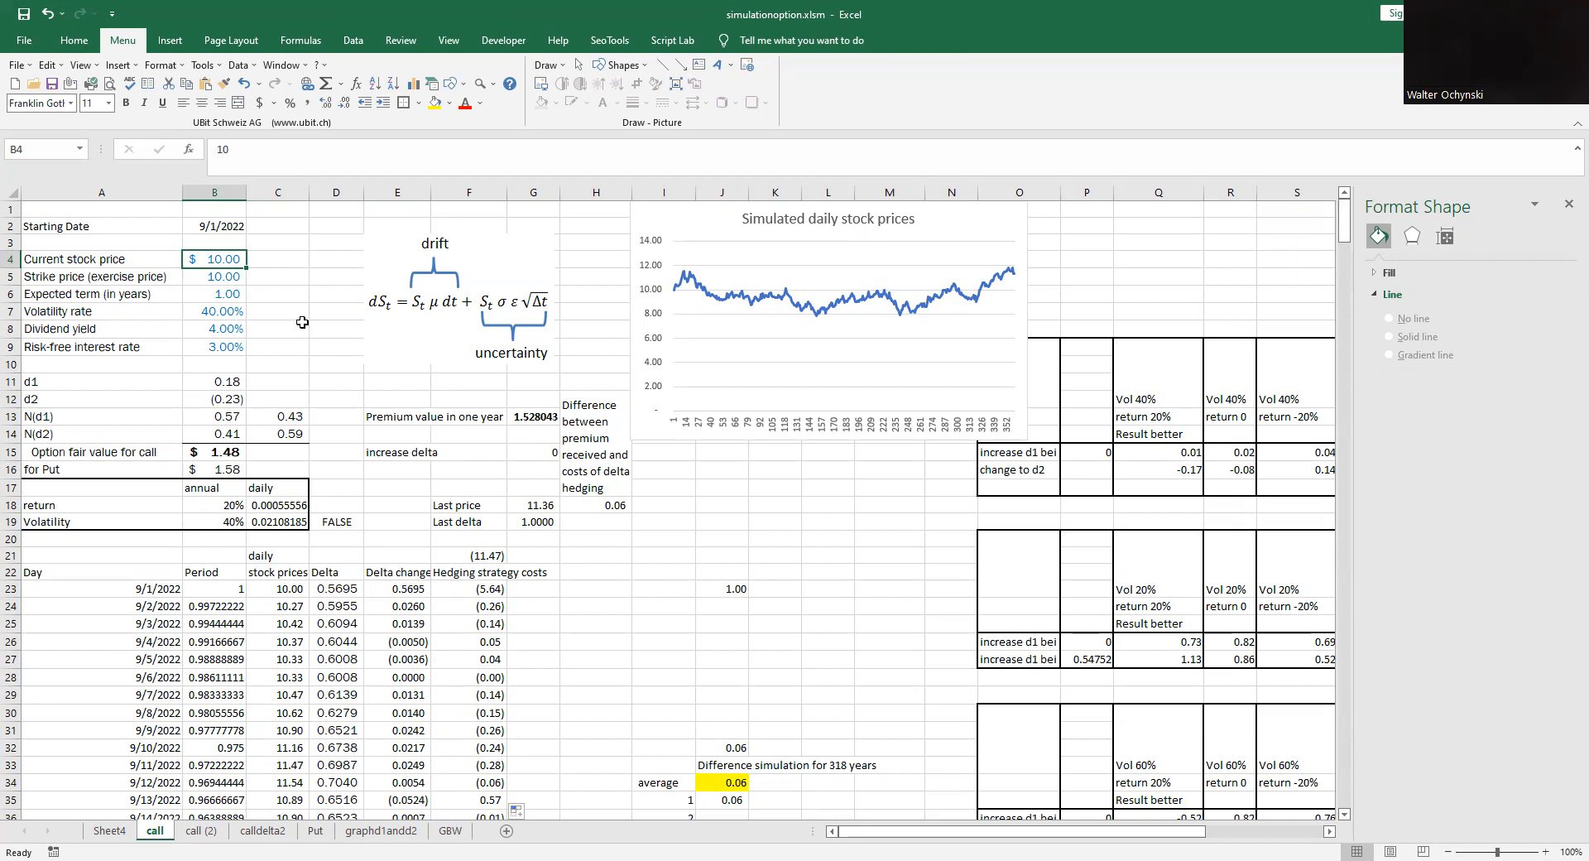
- Review the option assumptions from strike price and term through volatility, dividend yield and risk-free interest rate
left_click(221, 281)
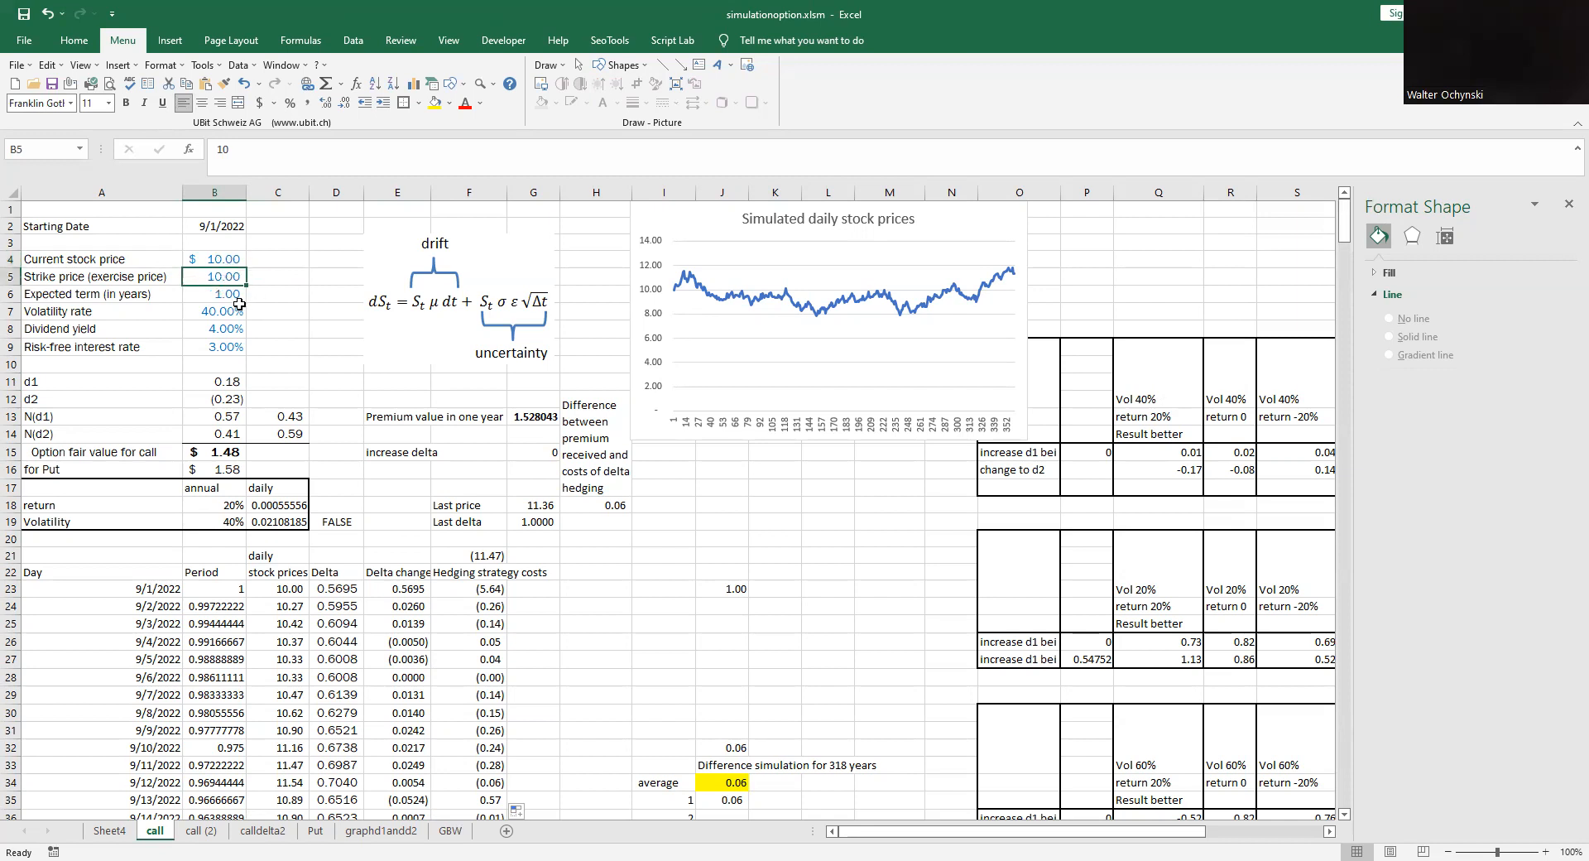
left_click(231, 295)
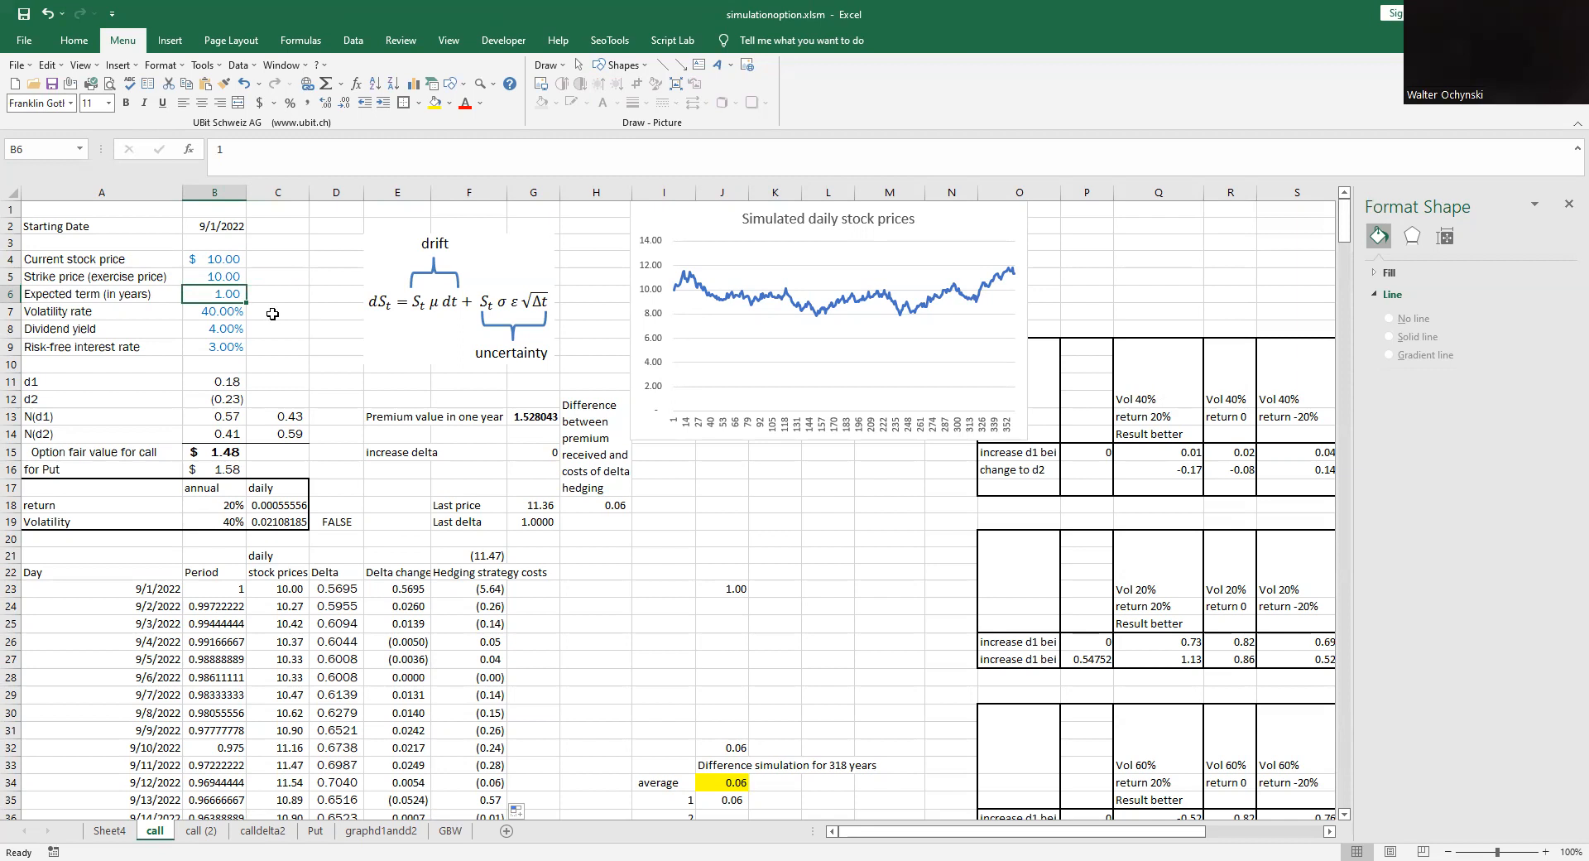
left_click(238, 314)
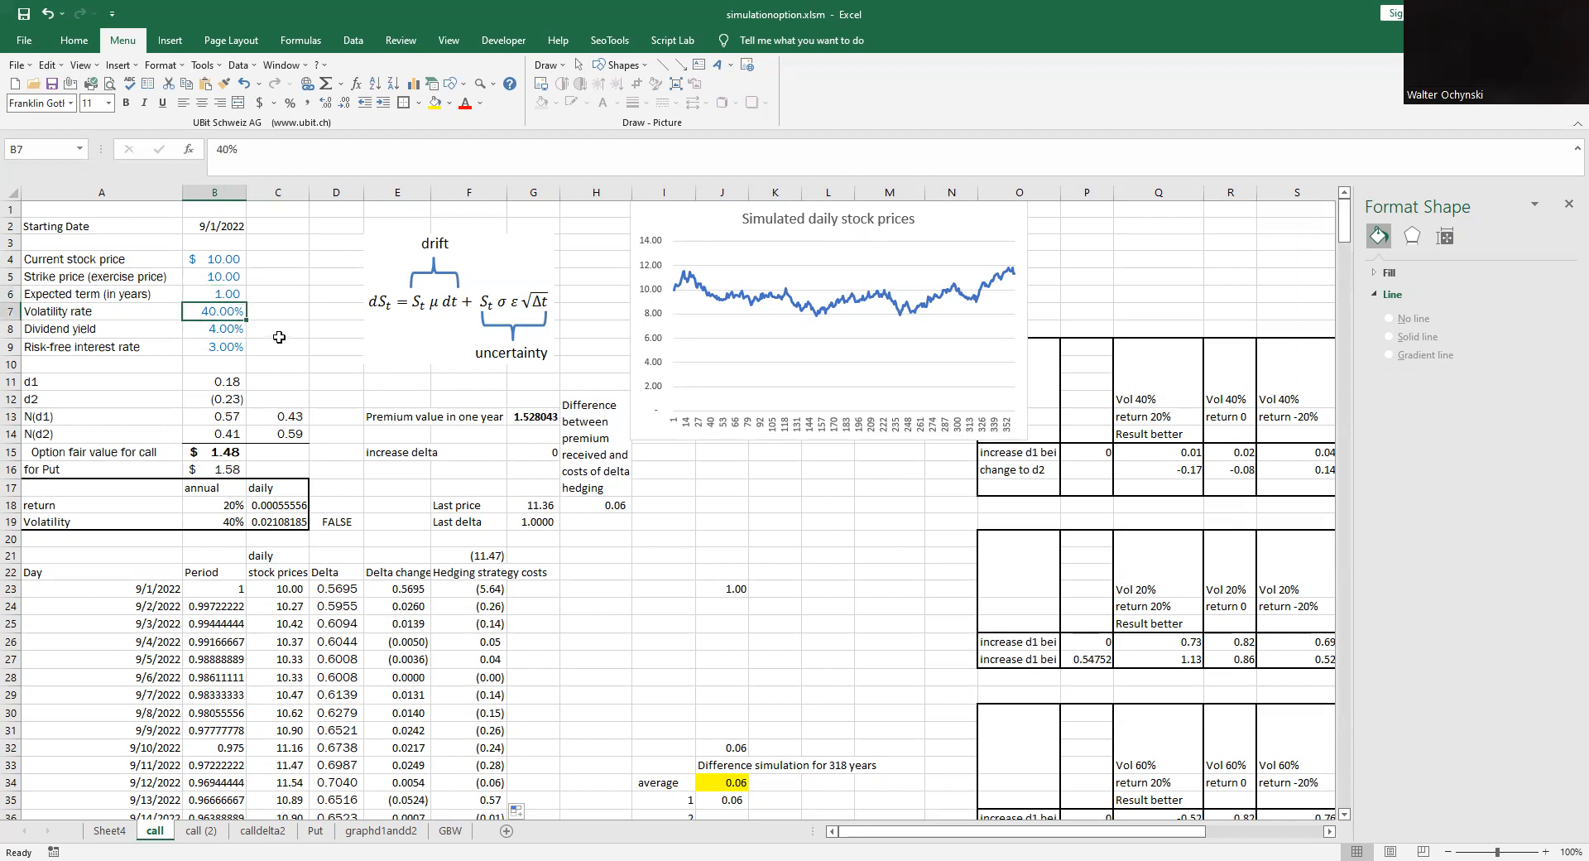
left_click(220, 331)
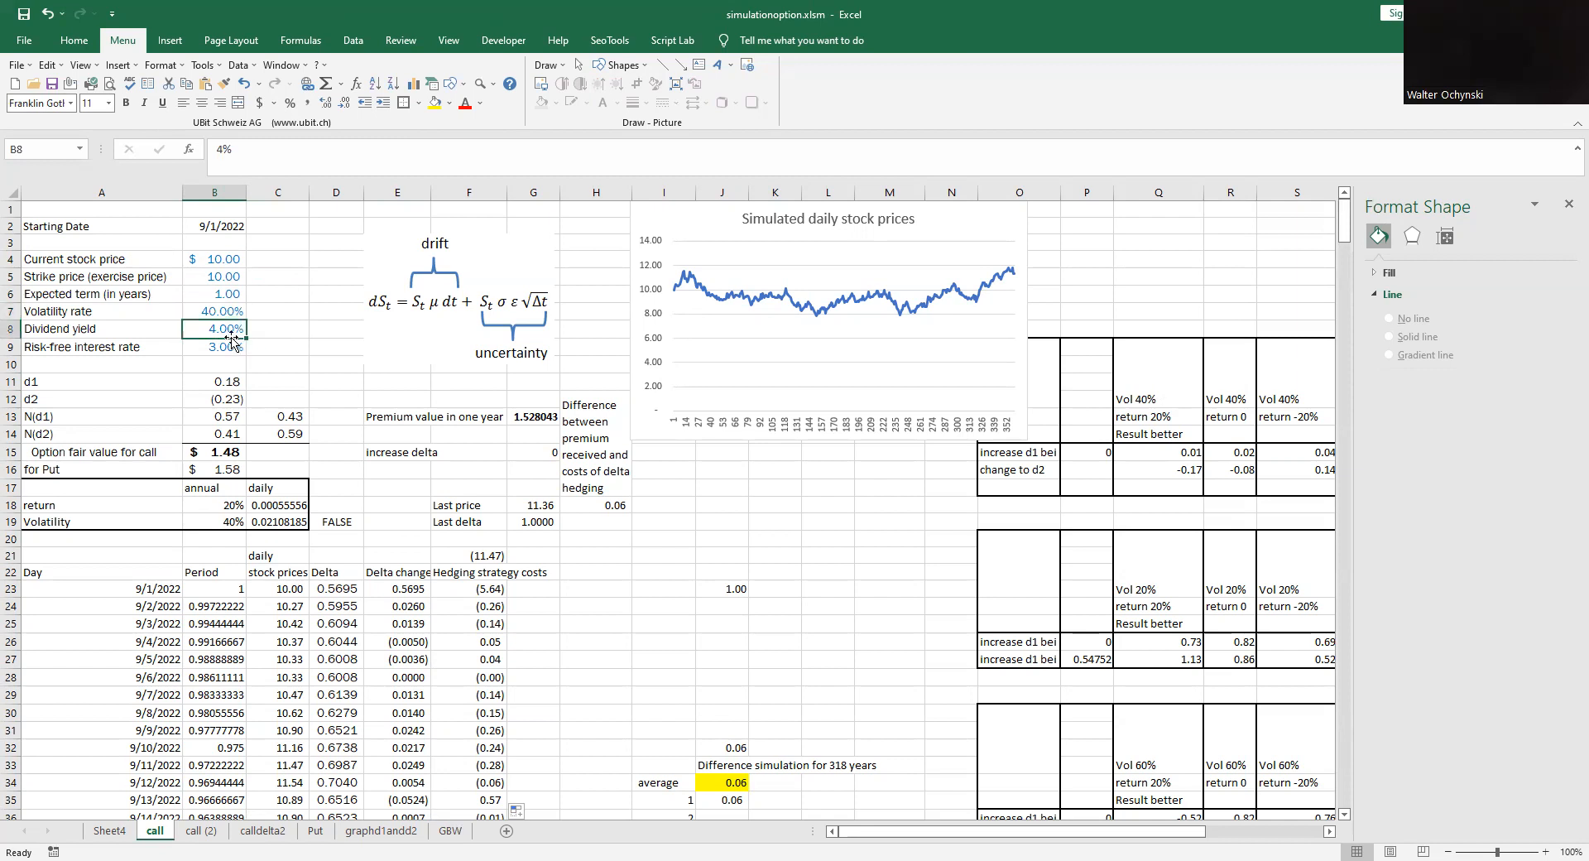
left_click(234, 347)
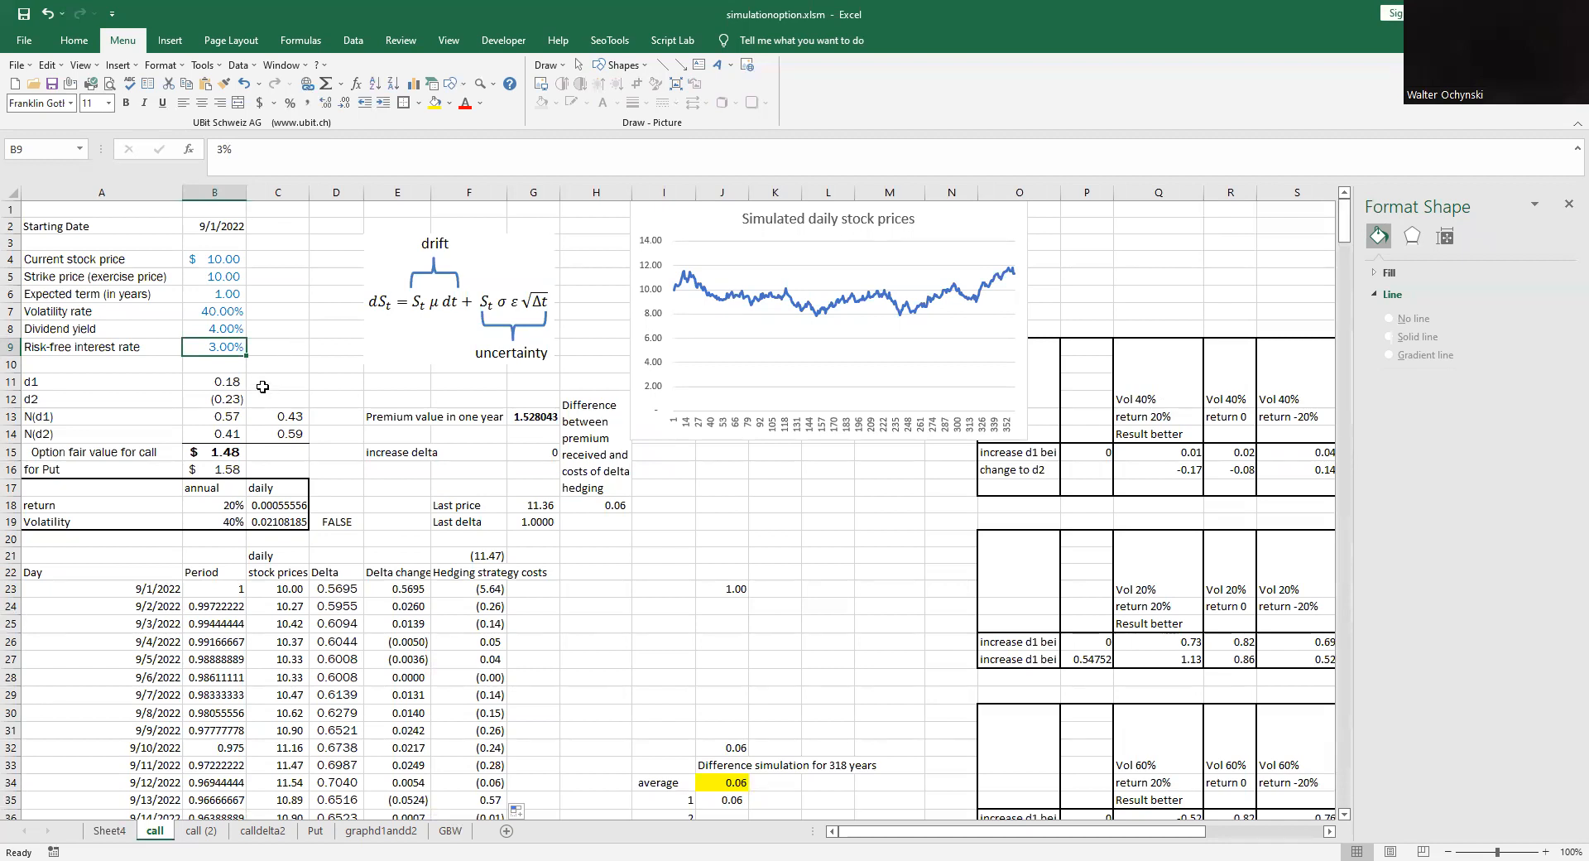
- Inspect the formulas for d1, d2, N(d1), N(d2), the call's fair value and the premium value in one year
left_click(230, 384)
left_click(232, 399)
left_click(233, 417)
left_click(235, 432)
left_click(232, 452)
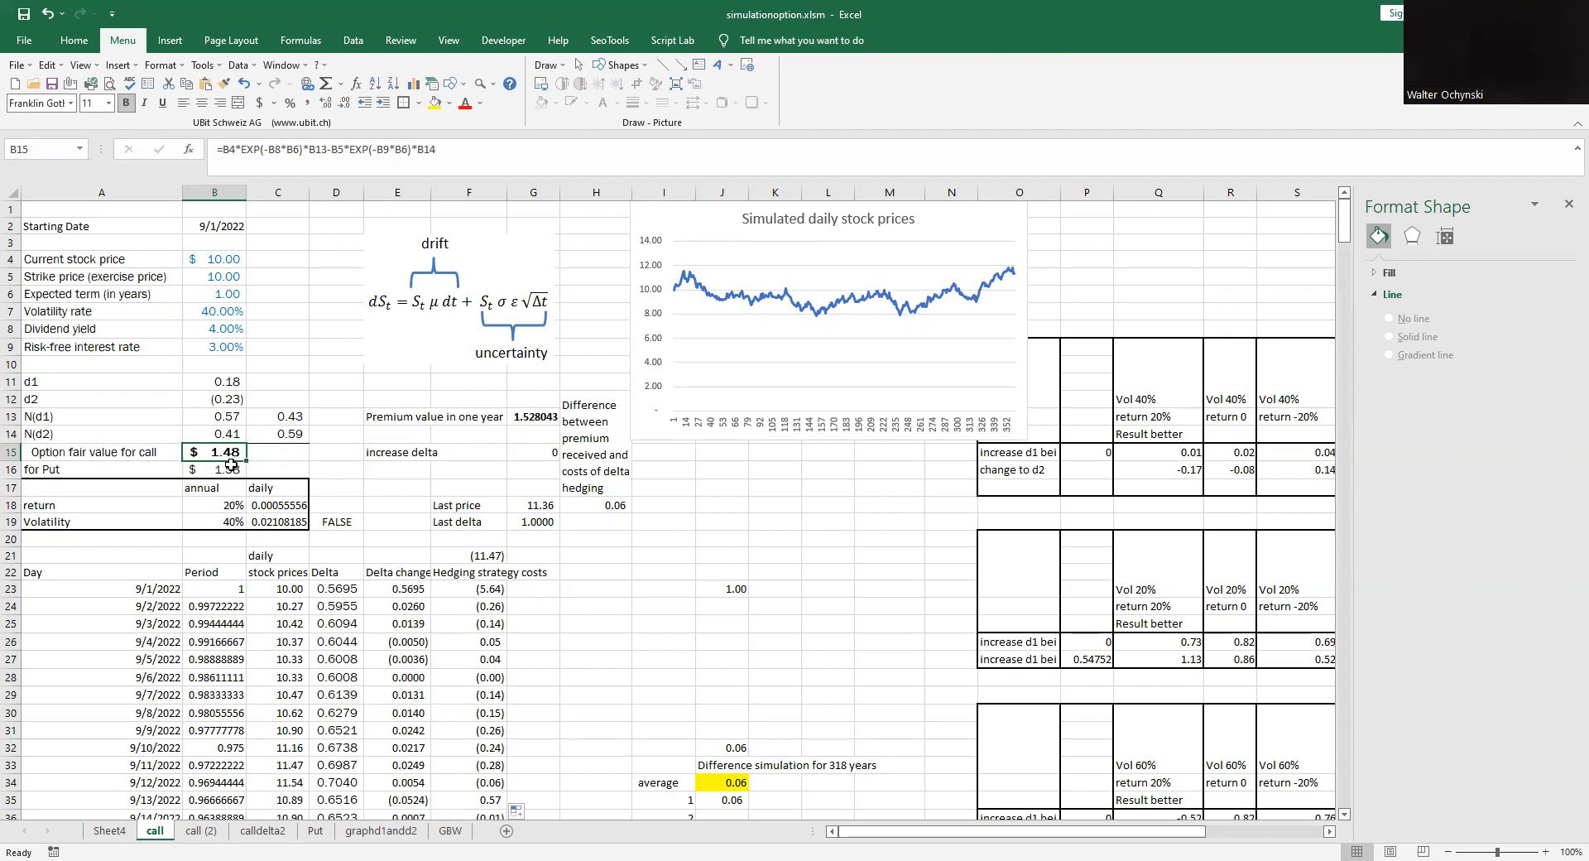
left_click(538, 418)
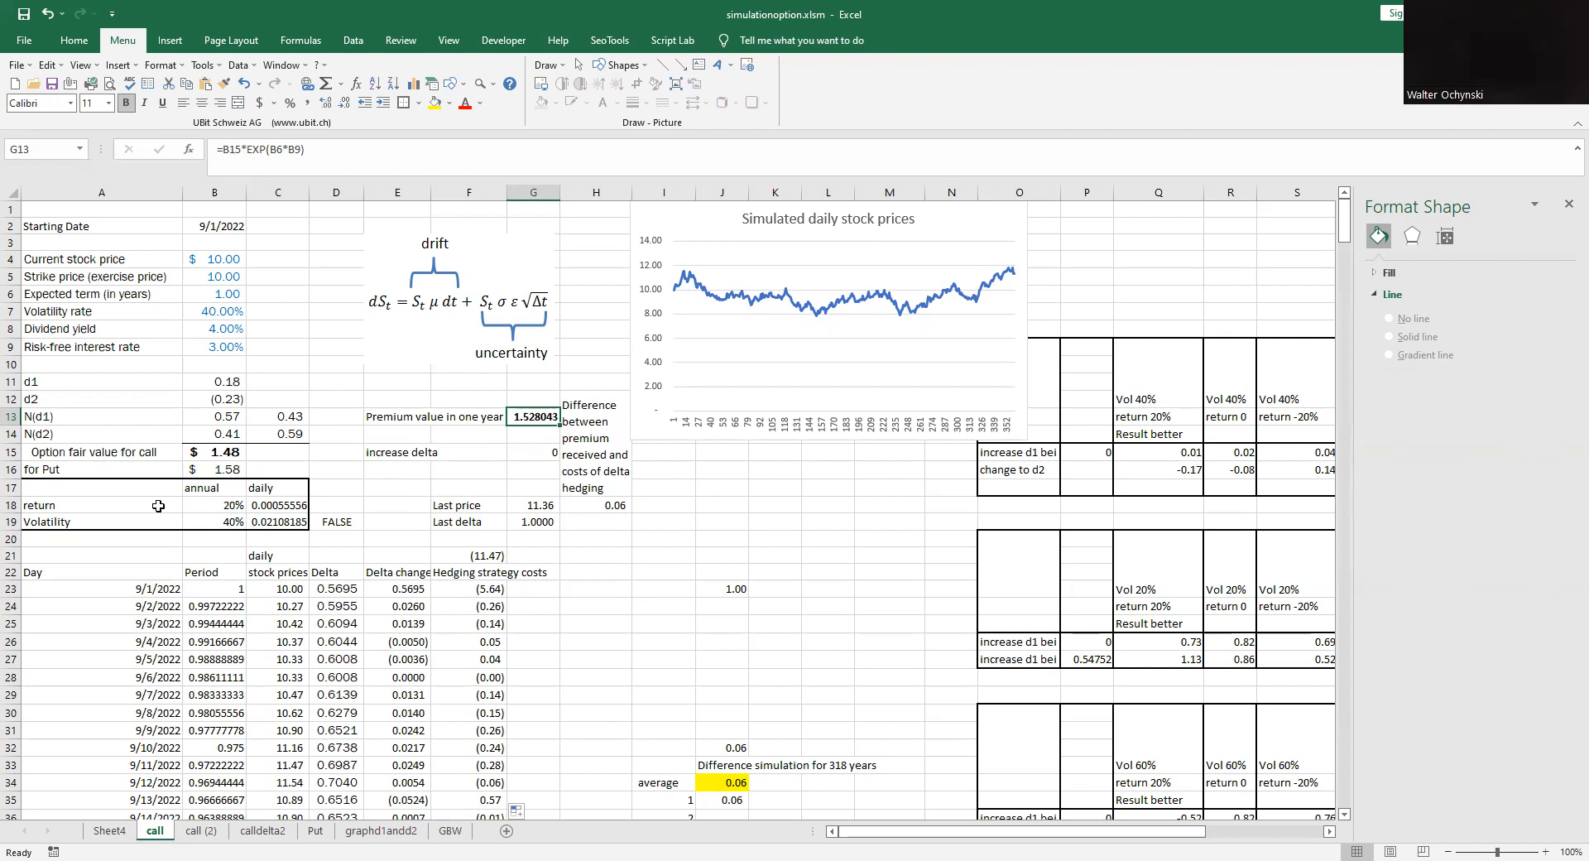
- Check how the annual return and volatility are converted into their daily equivalents
left_click(215, 504)
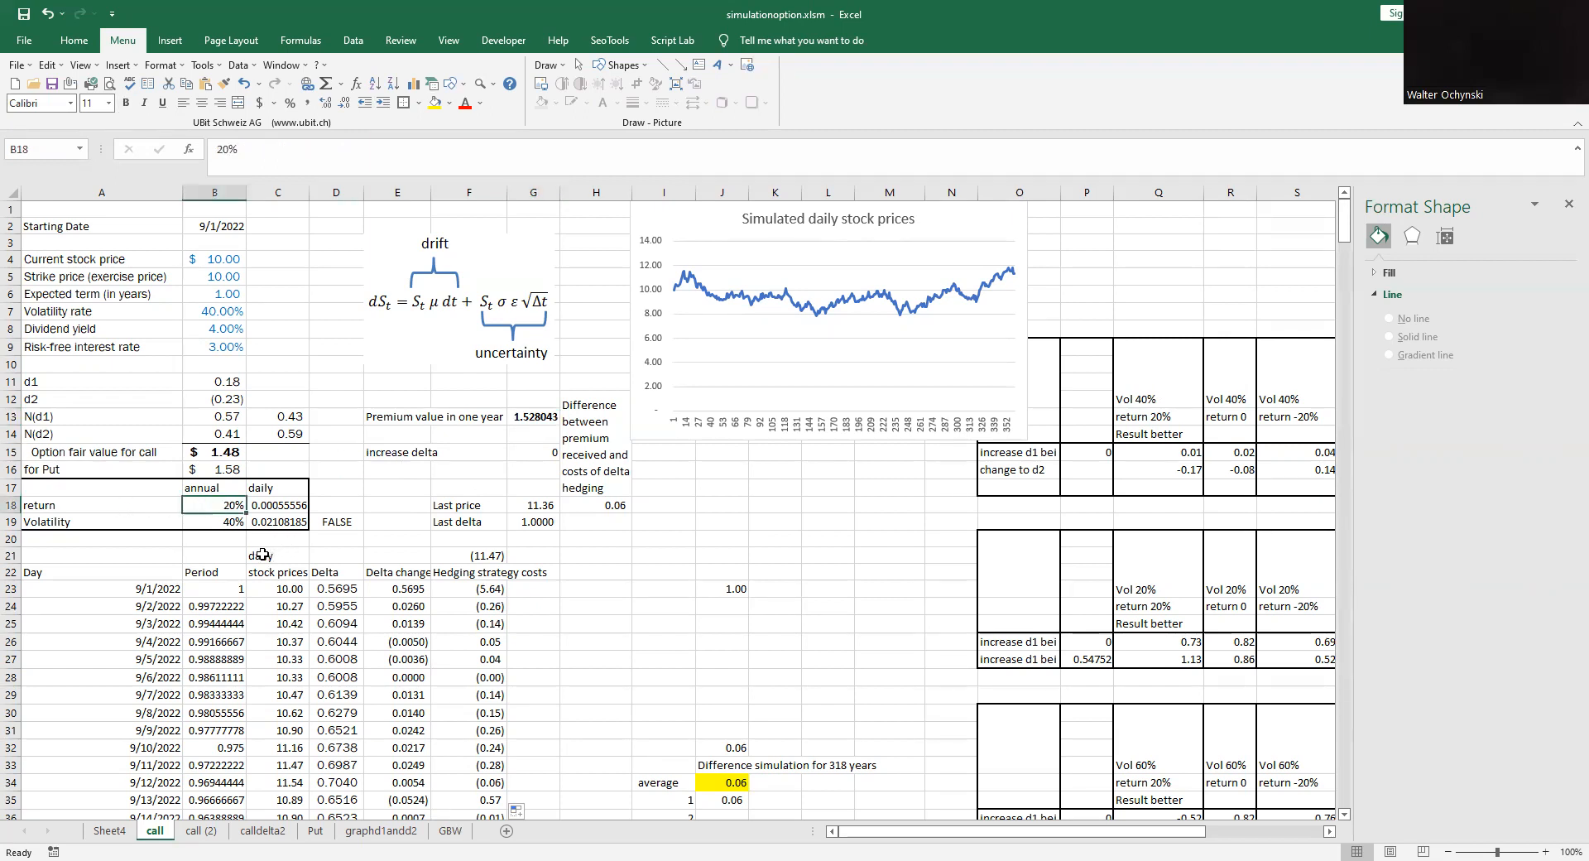
left_click(217, 523)
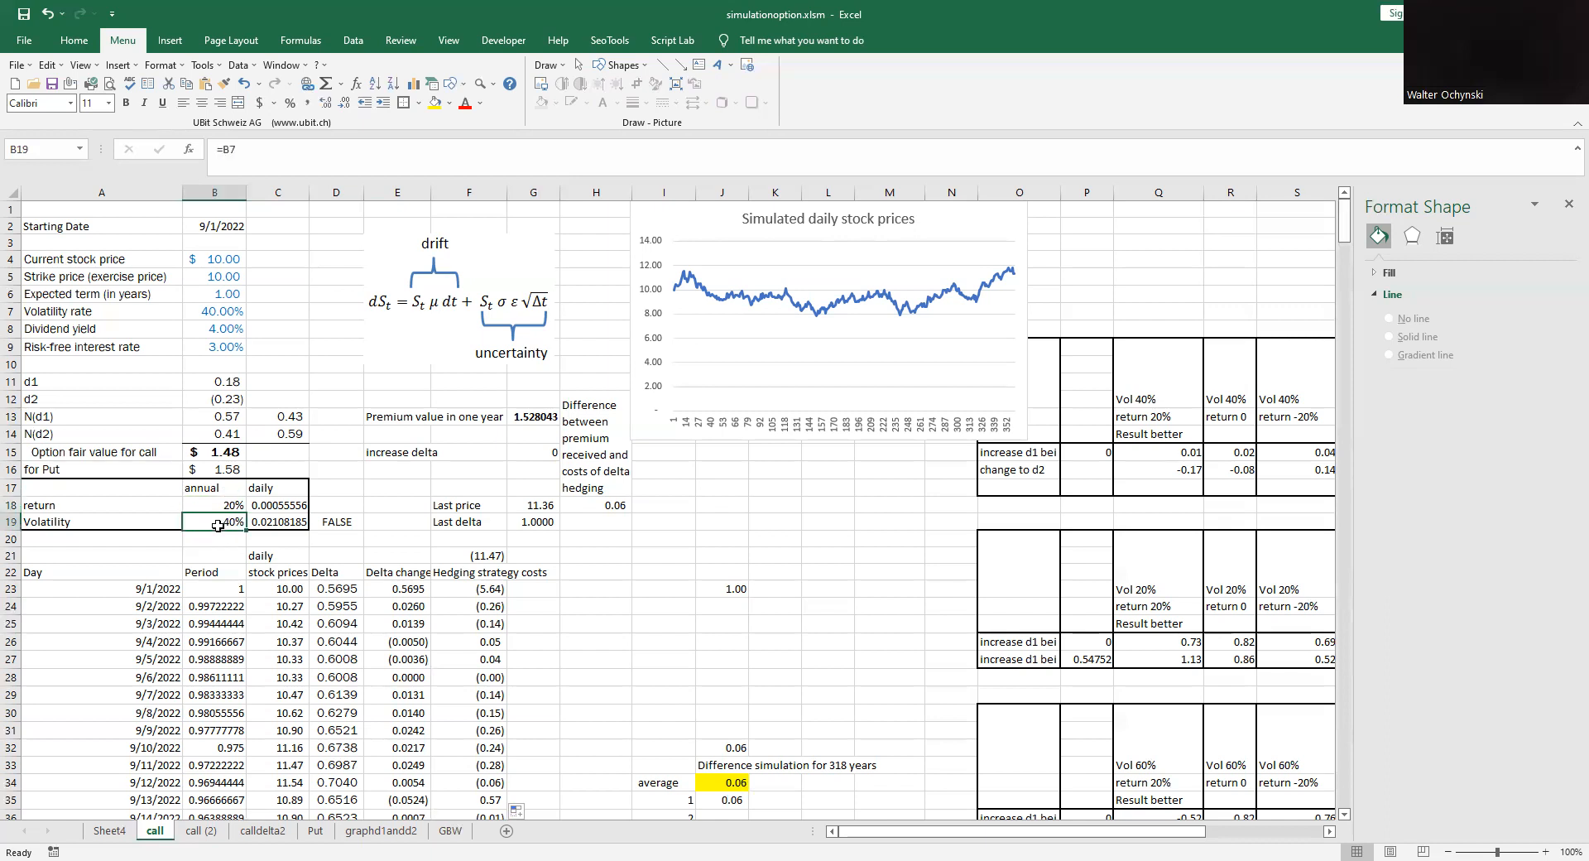
left_click(274, 508)
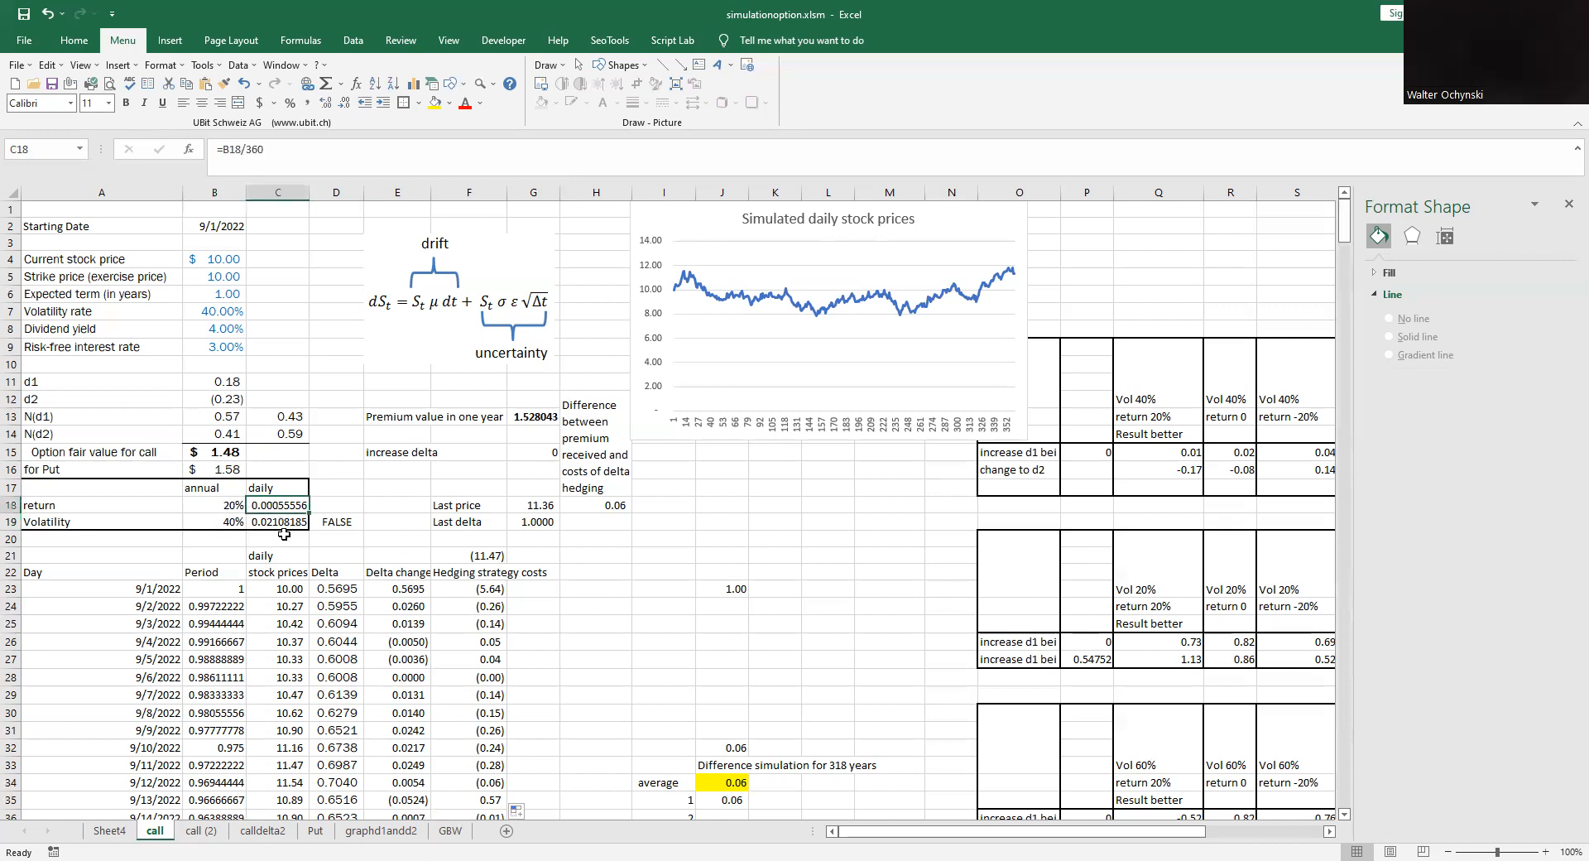
left_click(285, 523)
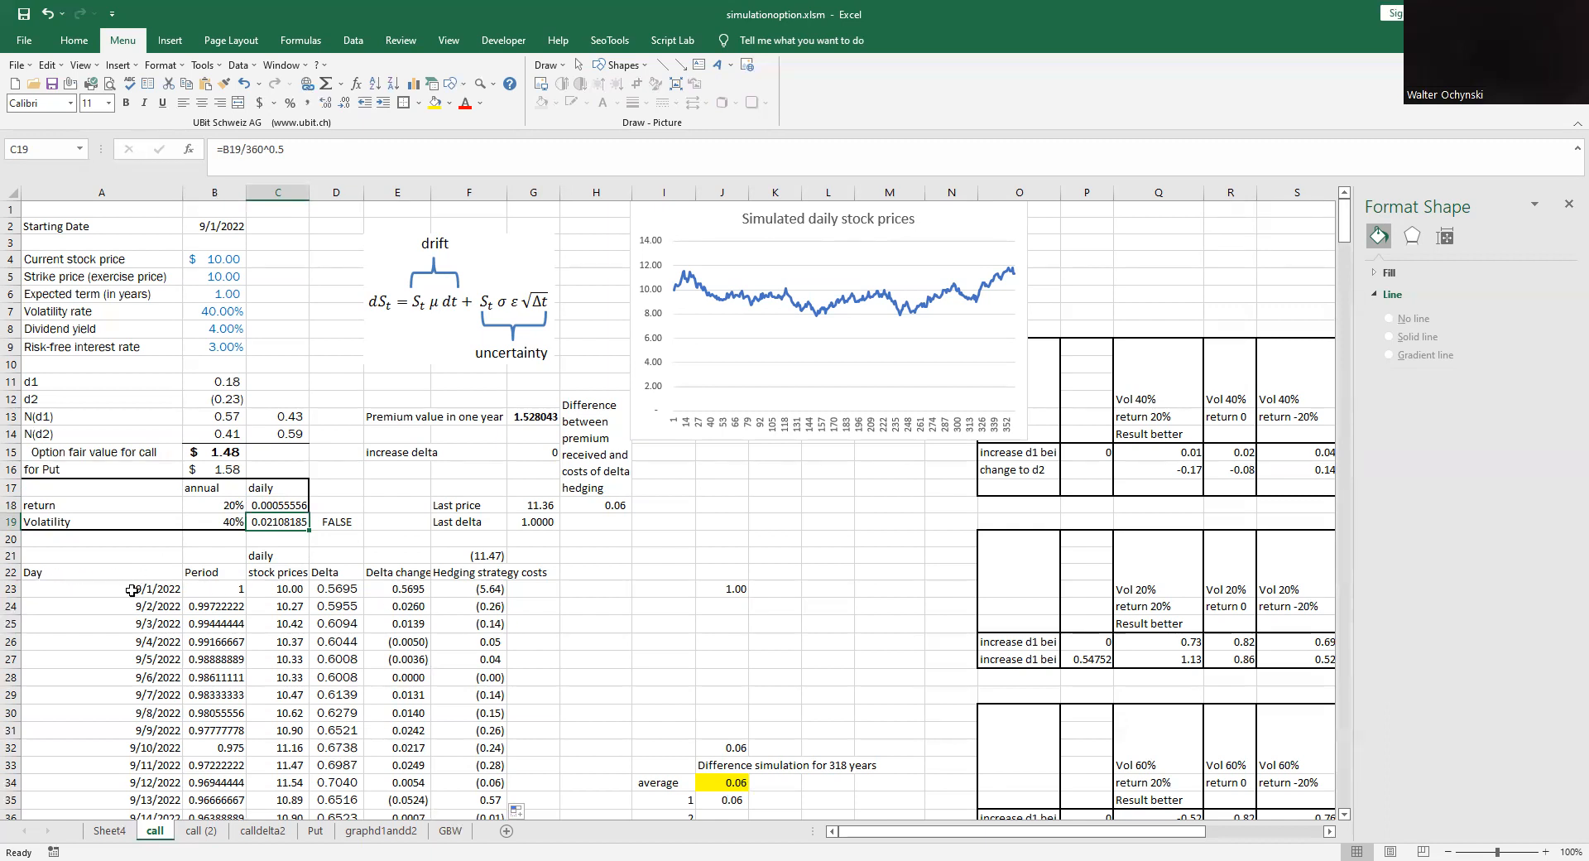
- Examine the first day's row in the hedging table, from date and period through delta change to hedging strategy cost
left_click(51, 590)
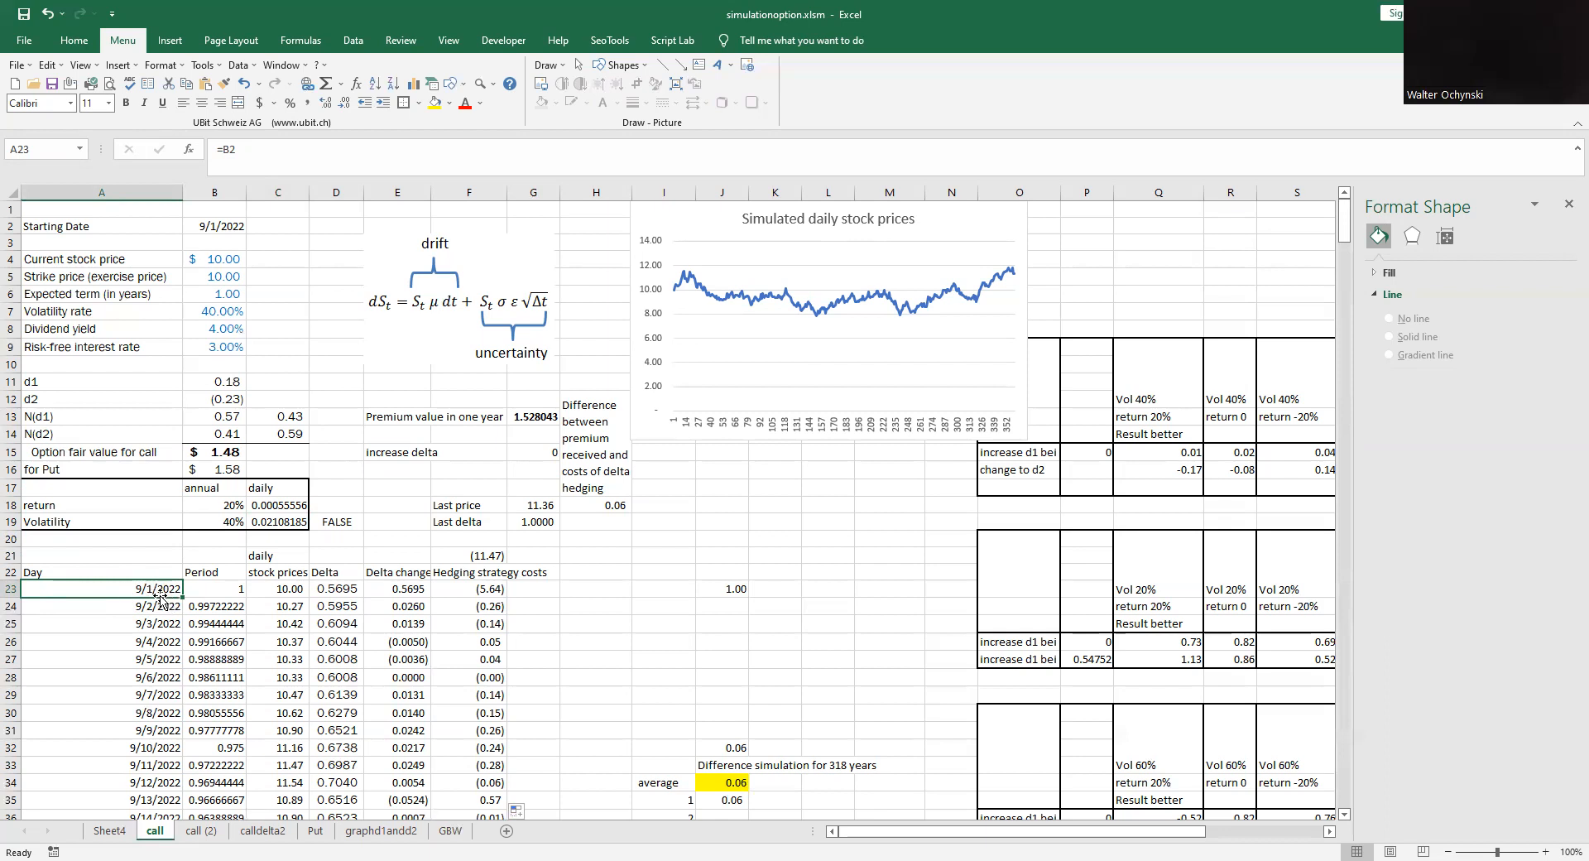
left_click(226, 592)
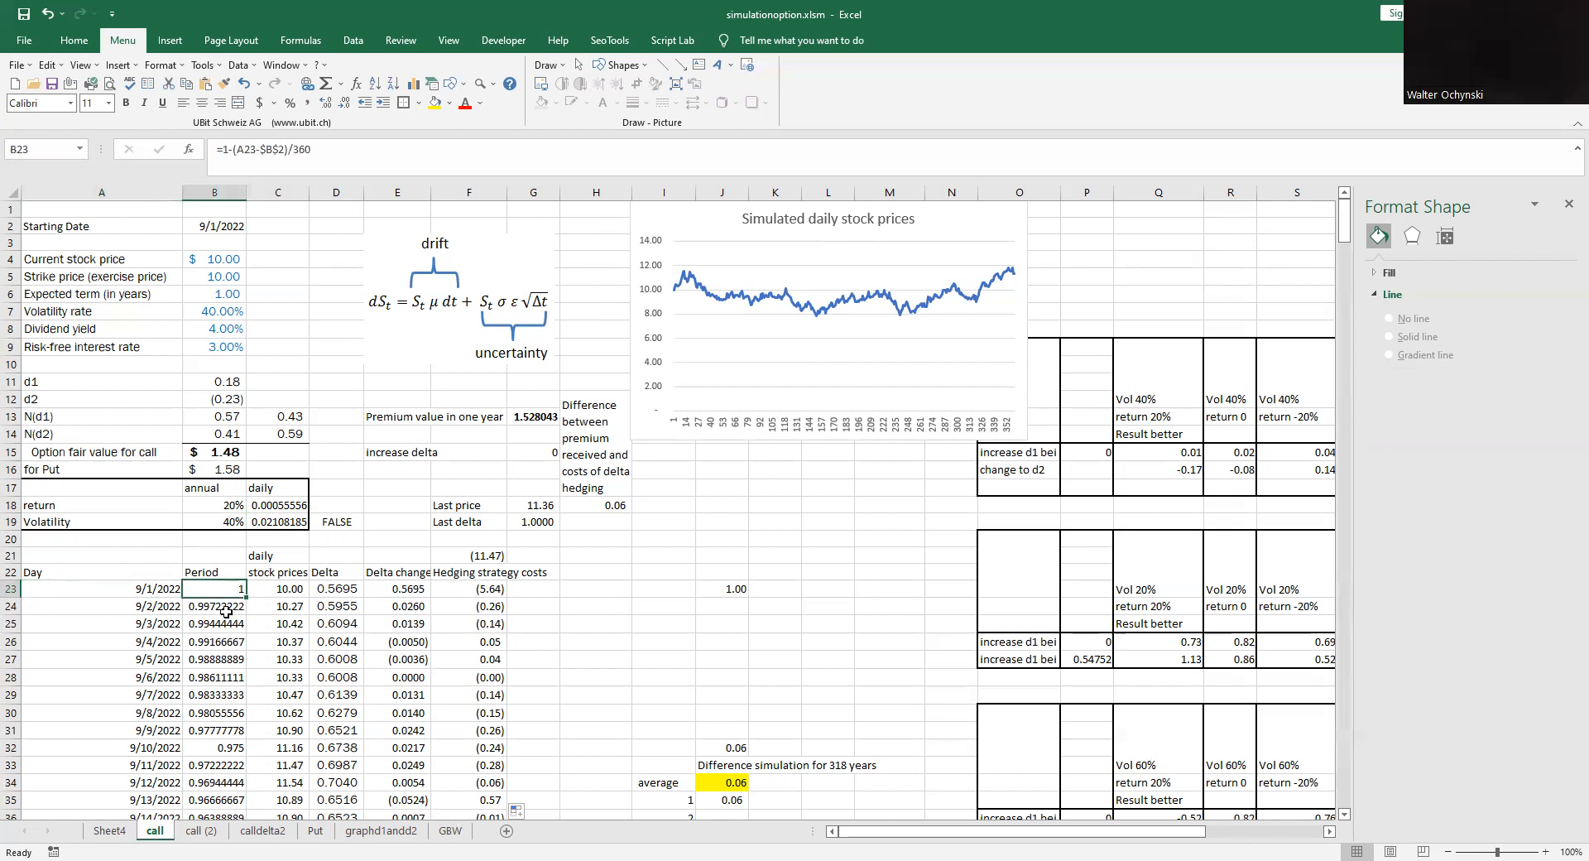
left_click(289, 592)
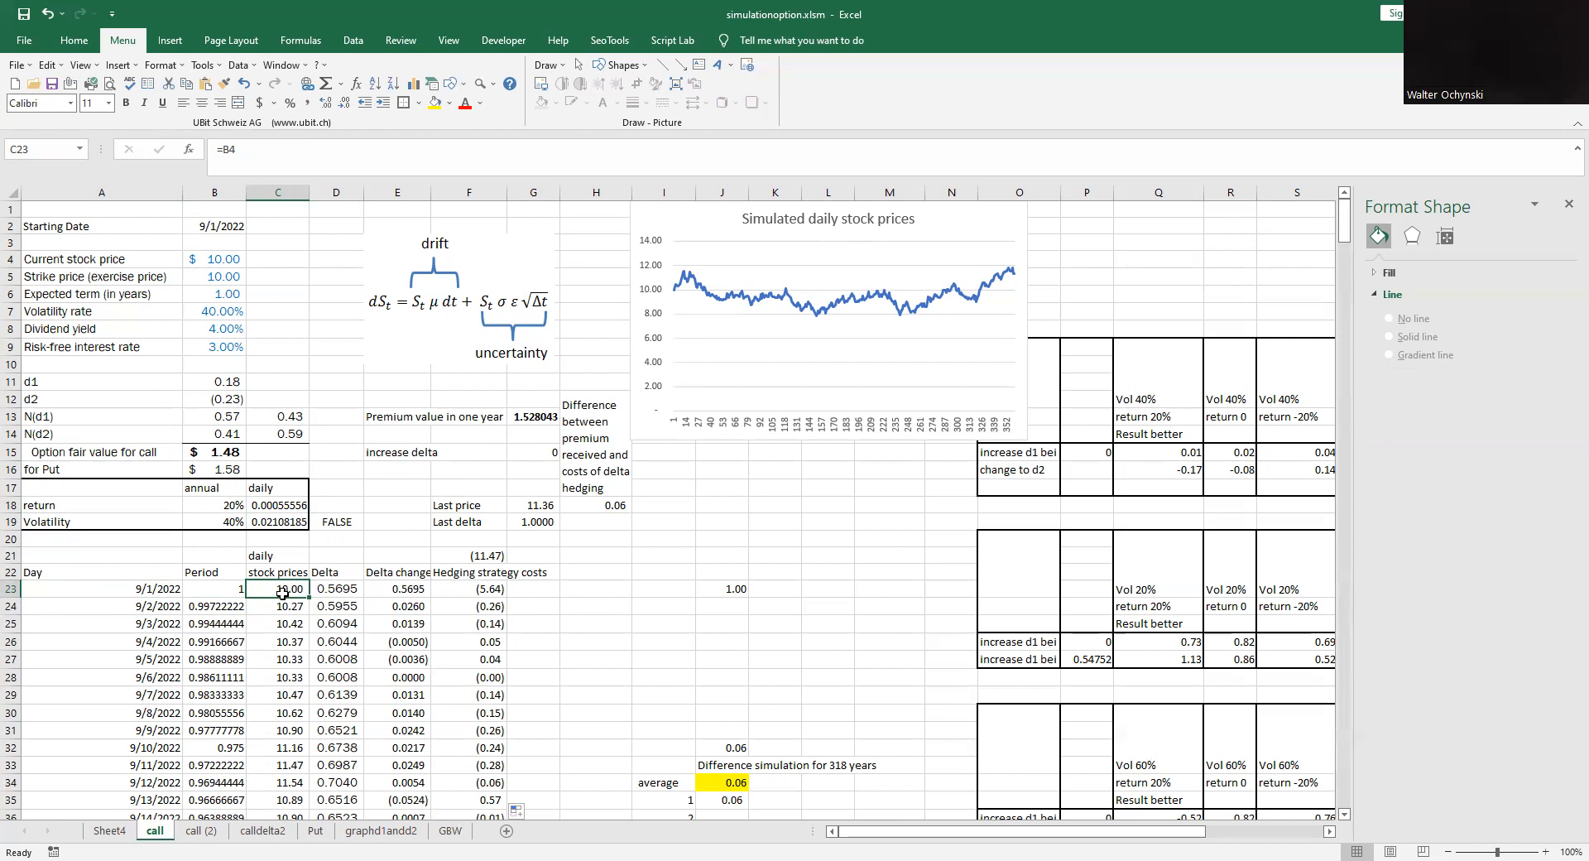
left_click(341, 595)
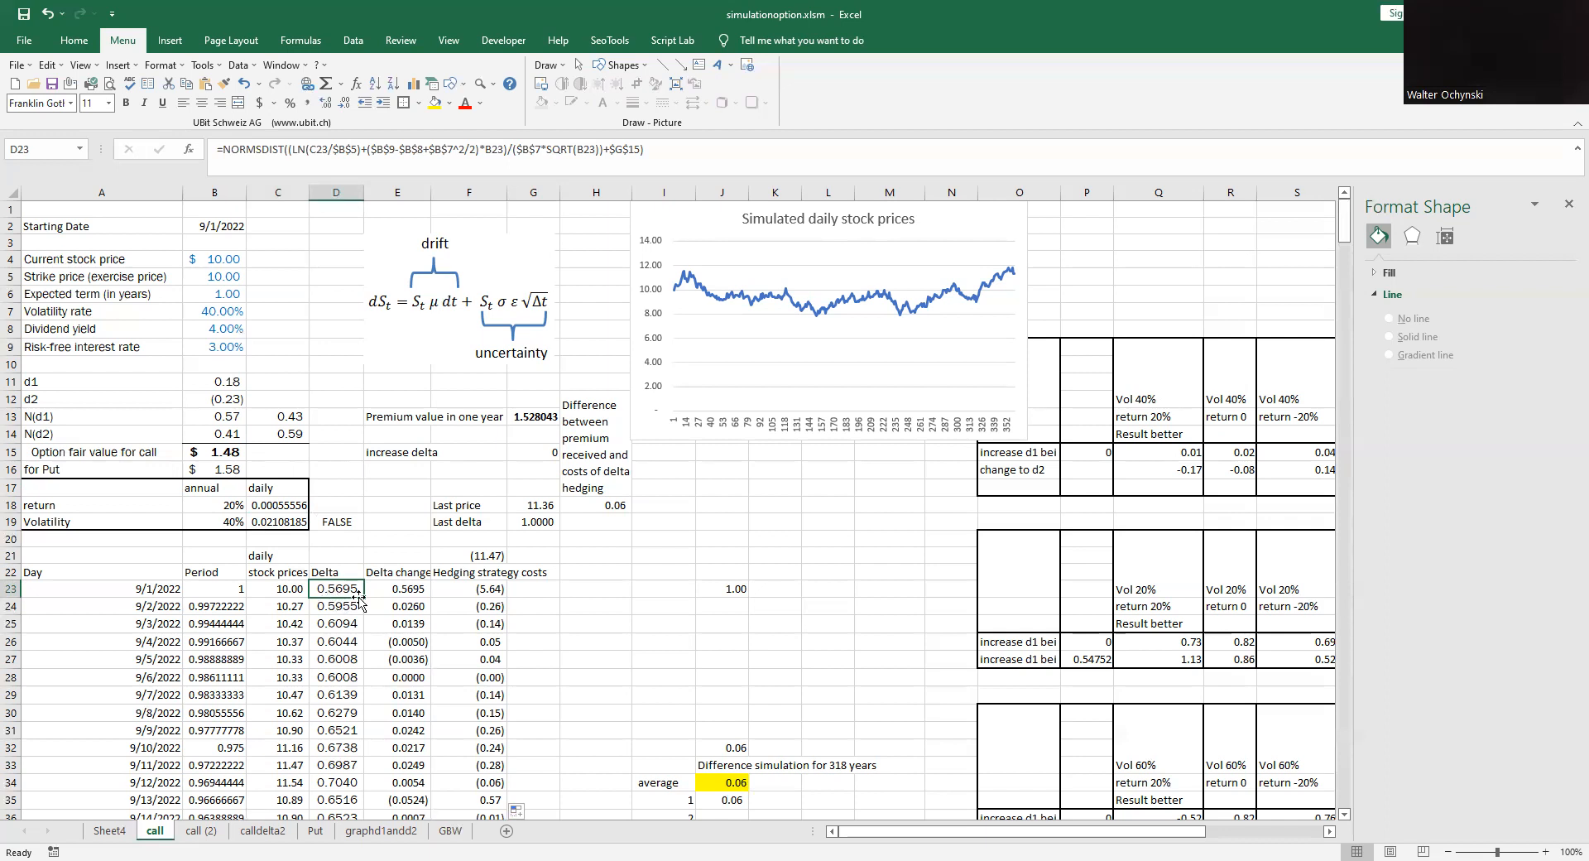
left_click(408, 590)
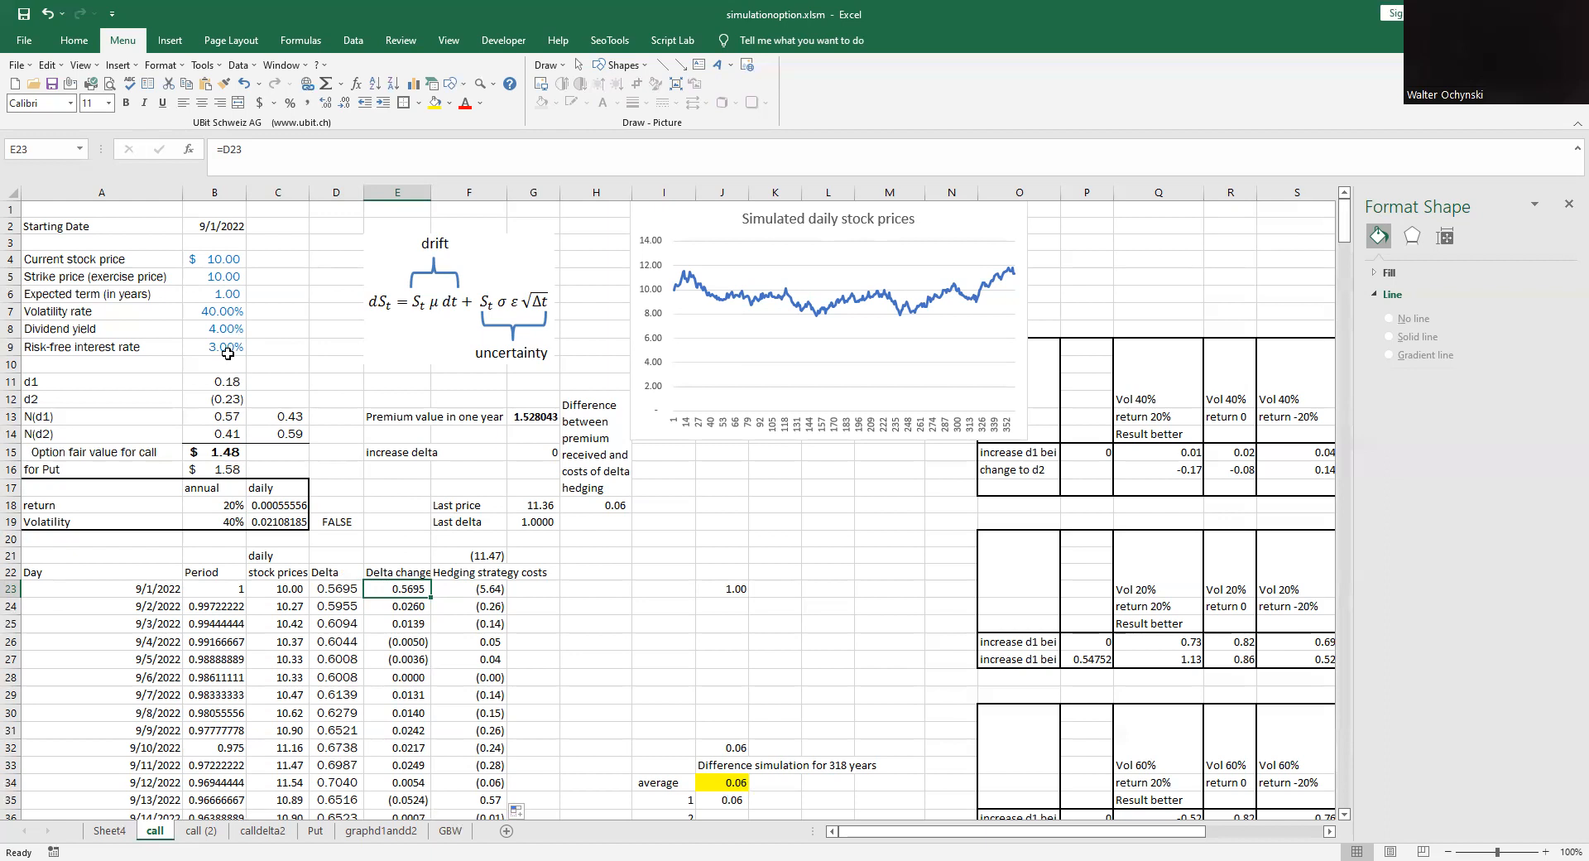
left_click(488, 597)
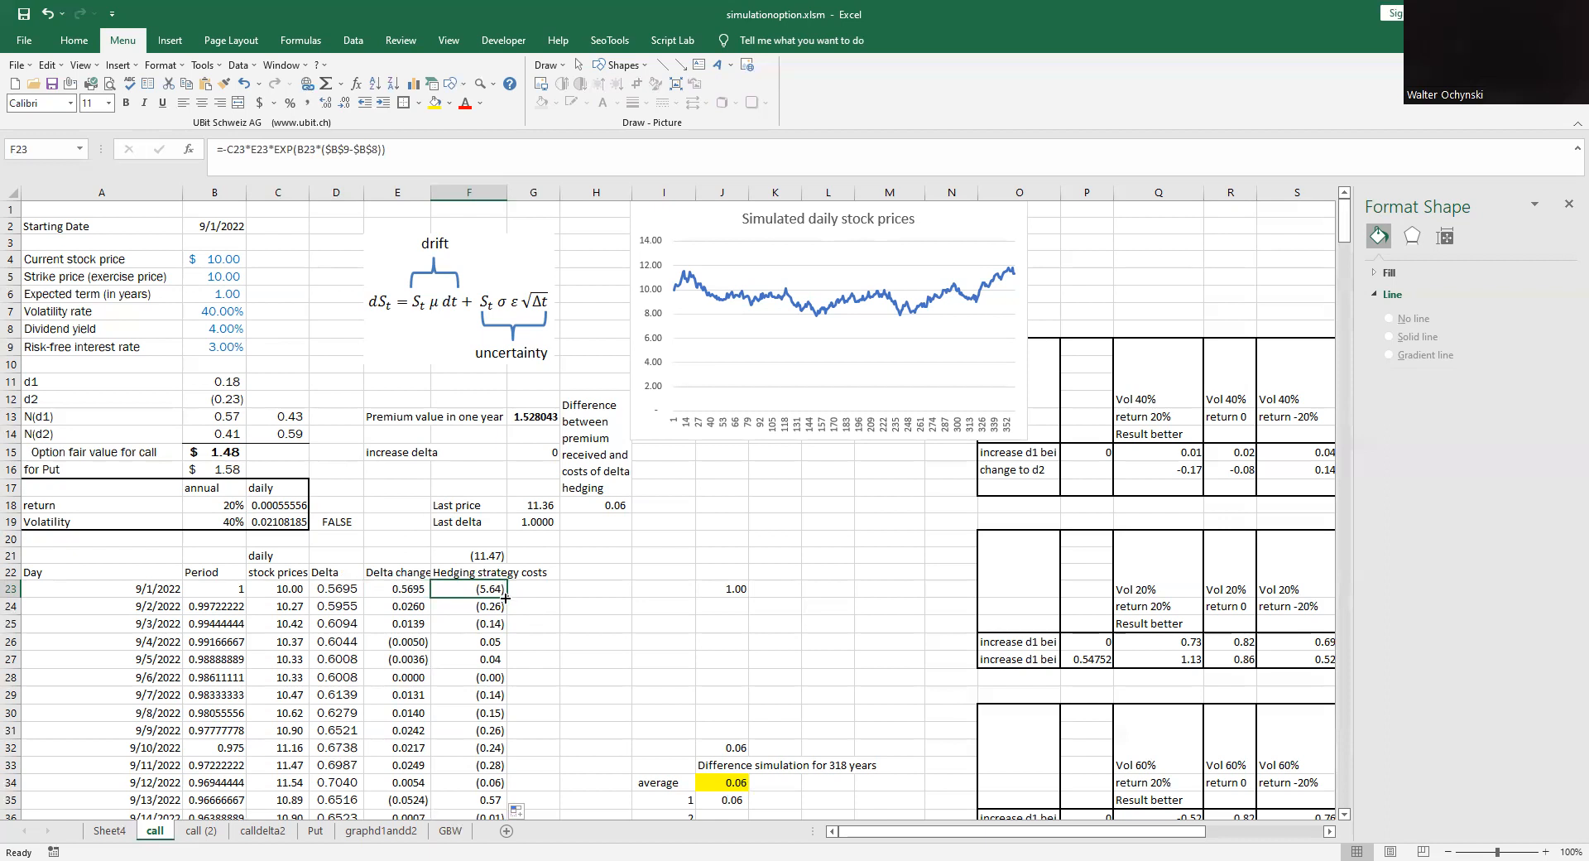
- Examine the 9/2/2022 date, period and simulated stock price formulas alongside the drift and uncertainty equation picture
left_click(143, 610)
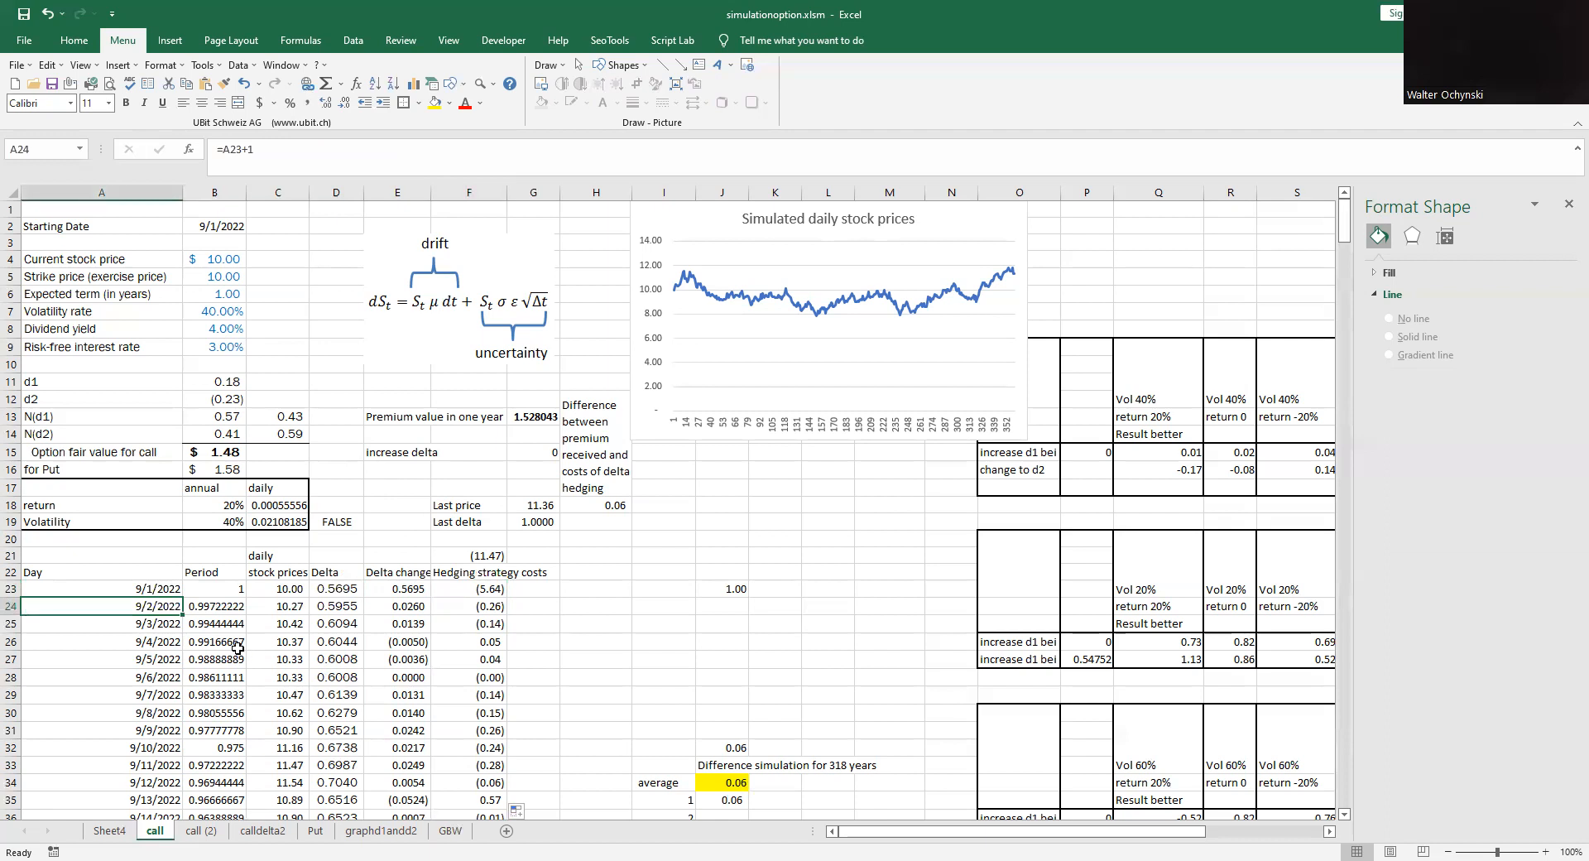
left_click(155, 593)
left_click(162, 607)
left_click(233, 605)
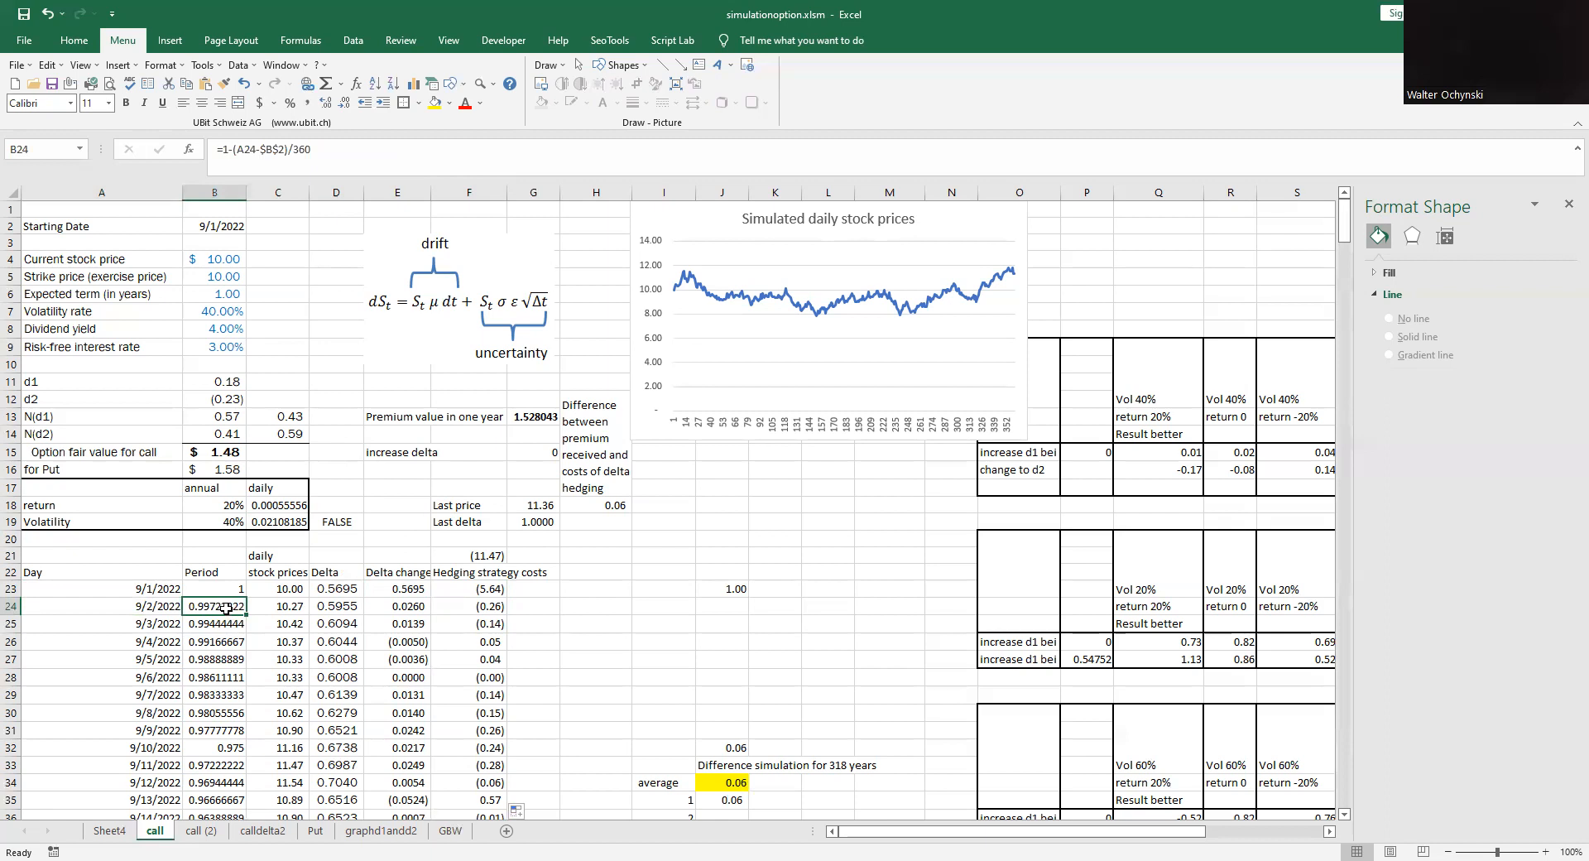
left_click(281, 609)
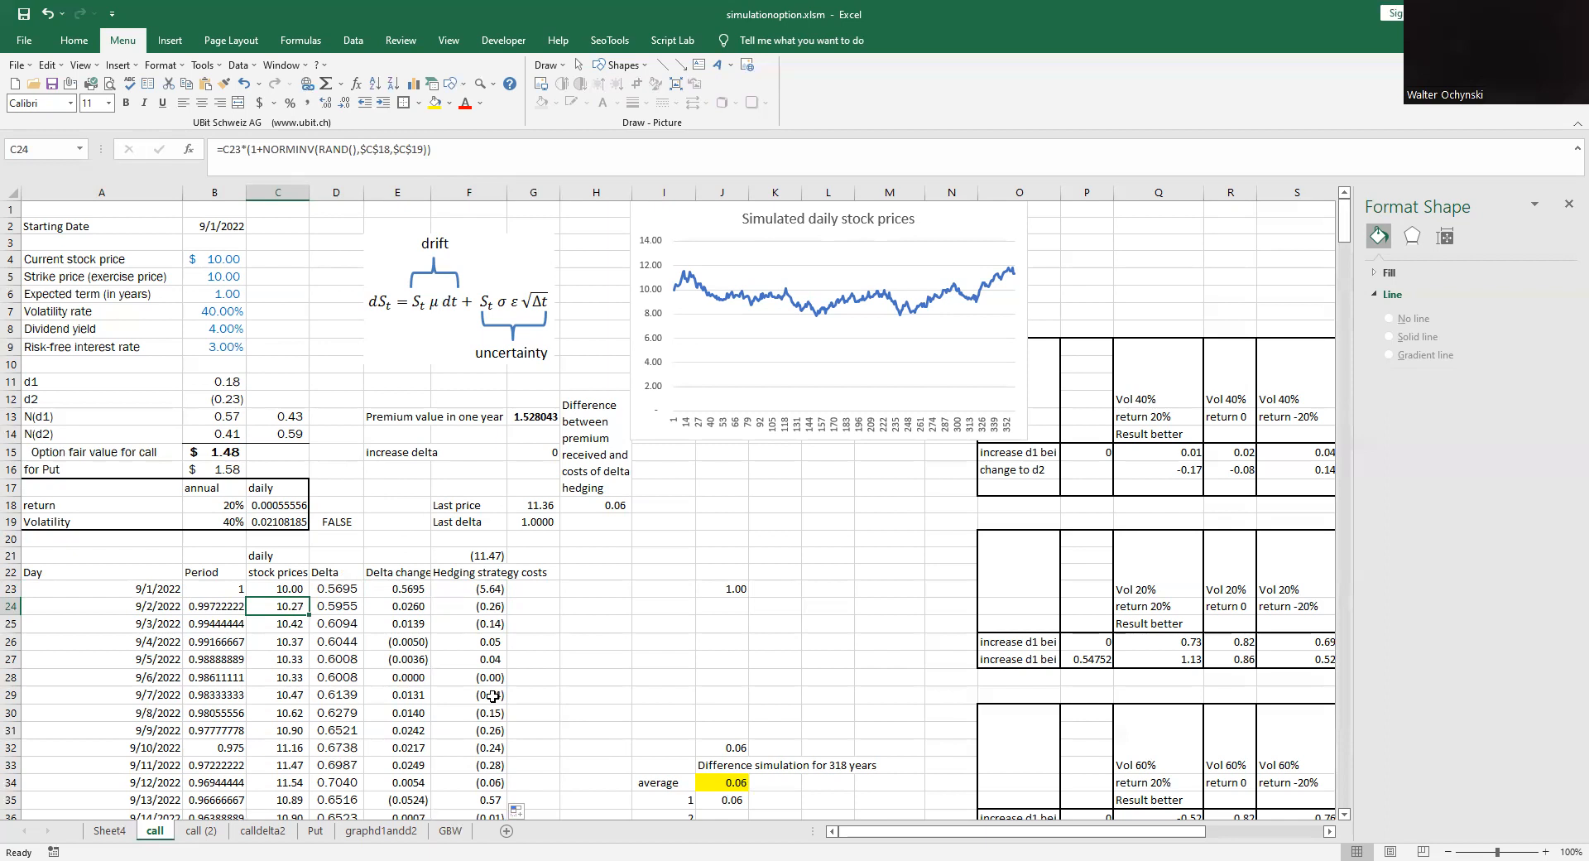
left_click(453, 290)
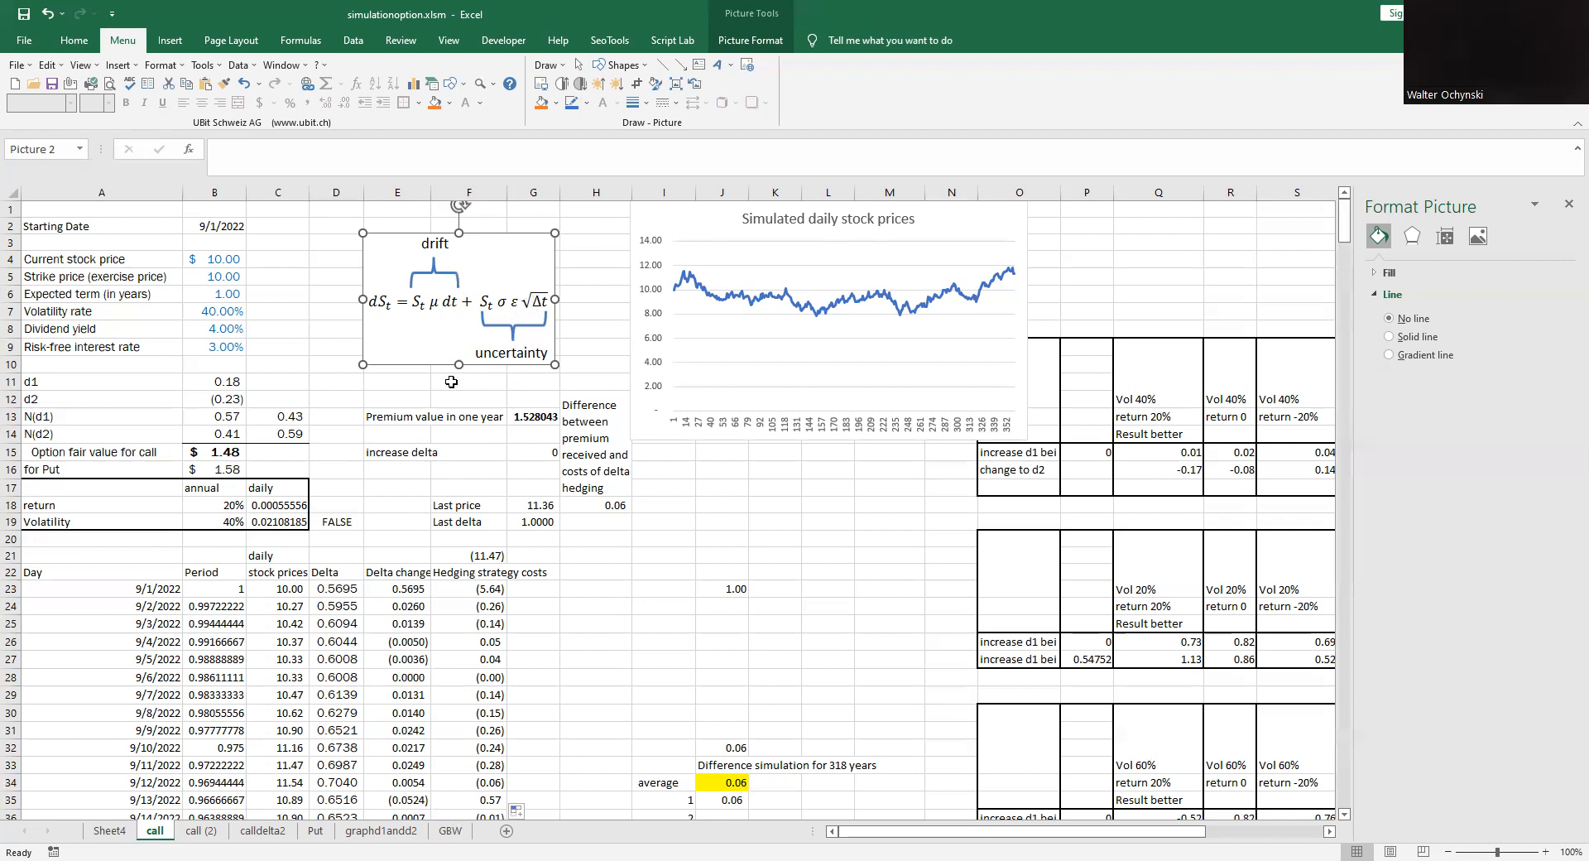
left_click(299, 606)
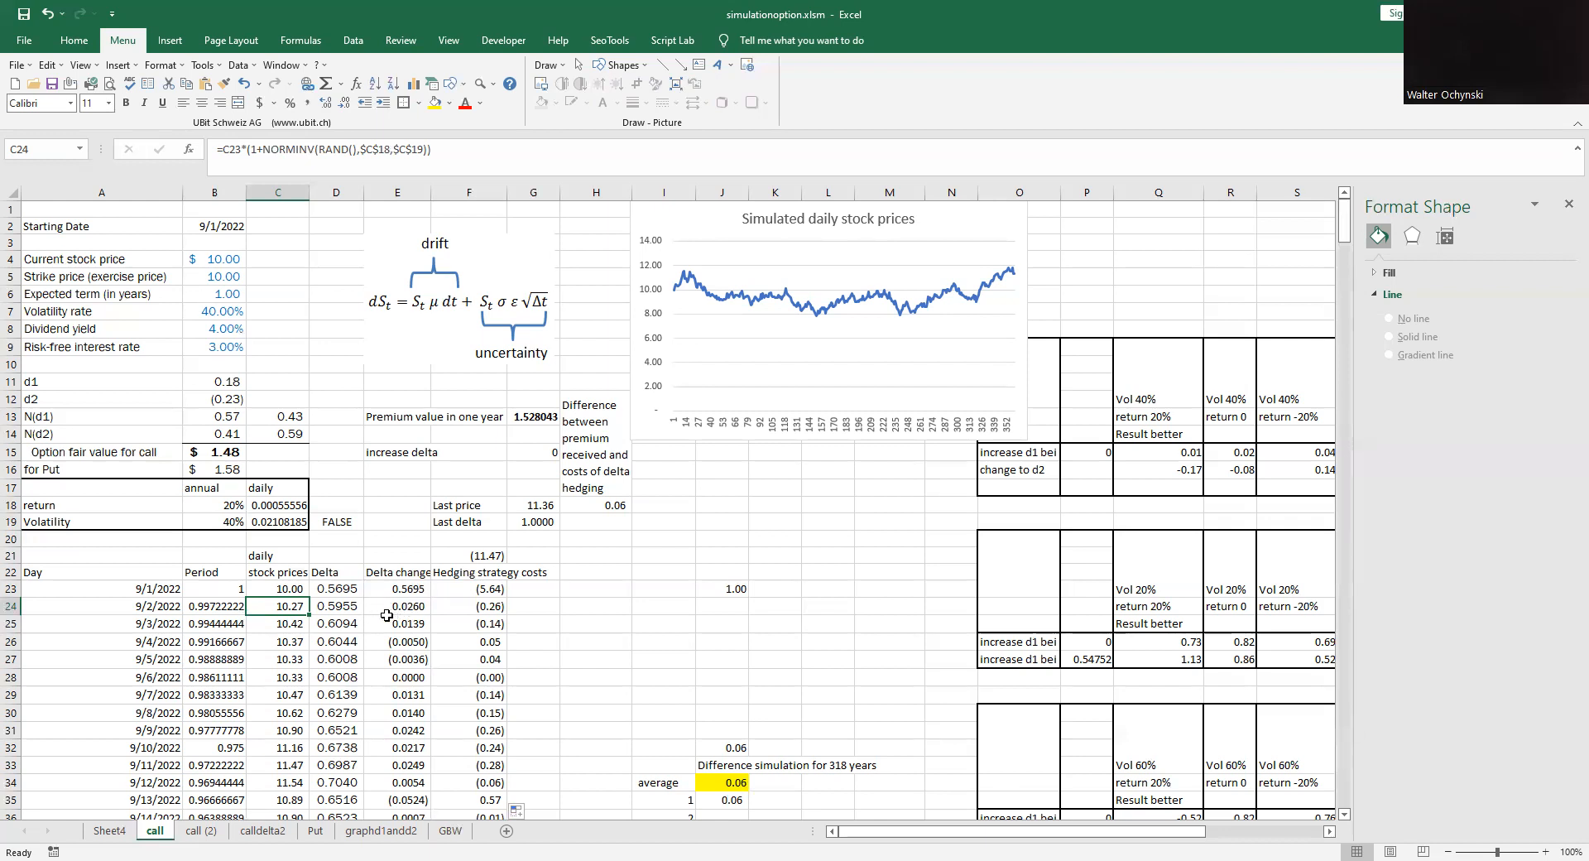
- Inspect the 9/2/2022 delta change and hedging cost formulas and the sum of all hedging strategy costs
left_click(418, 611)
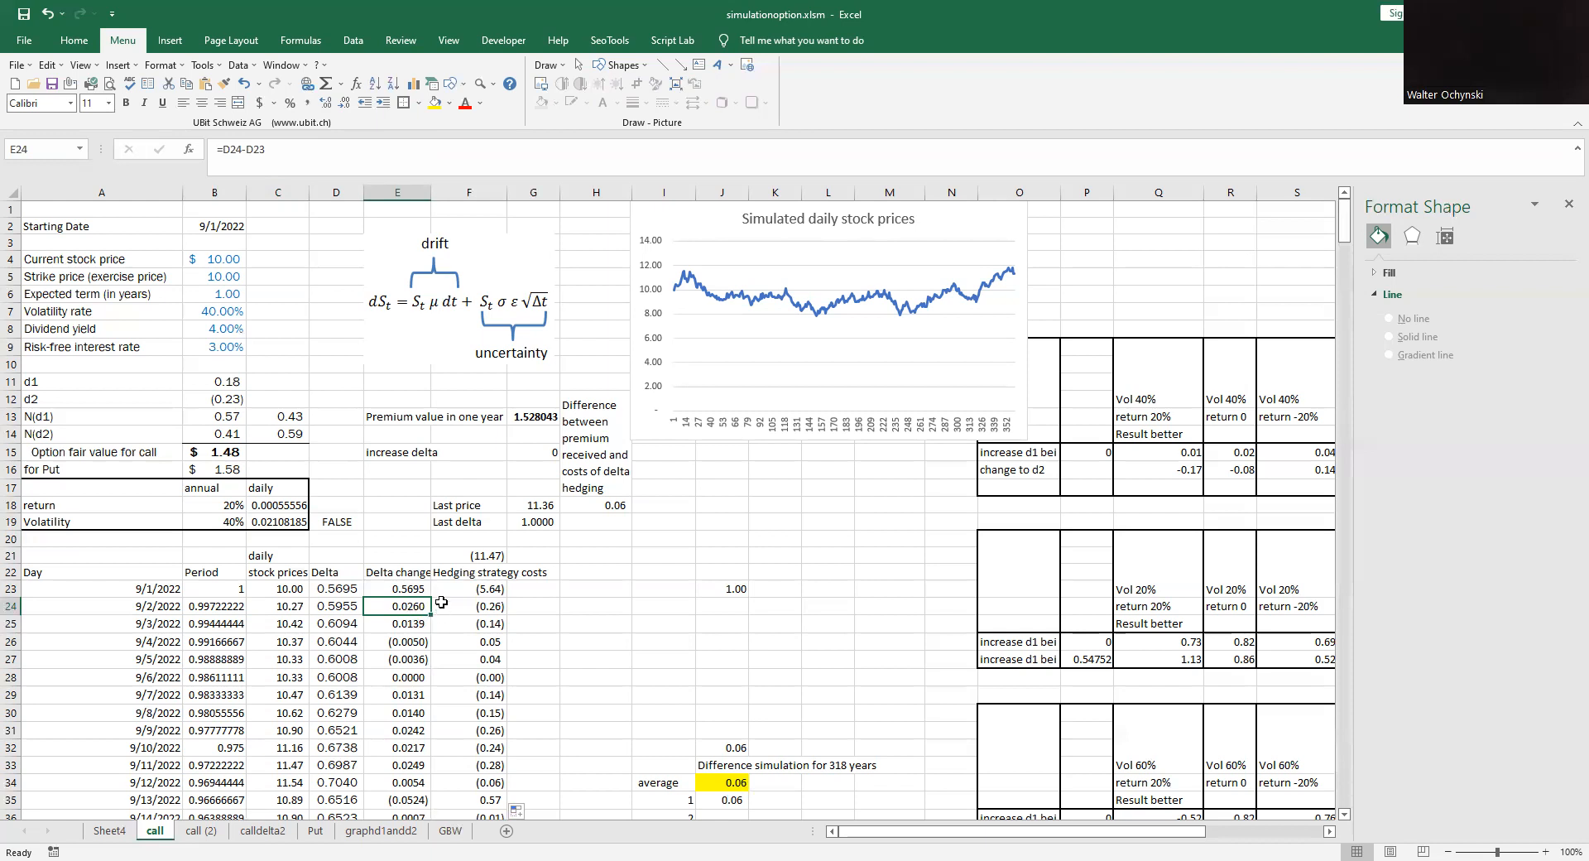
left_click(494, 608)
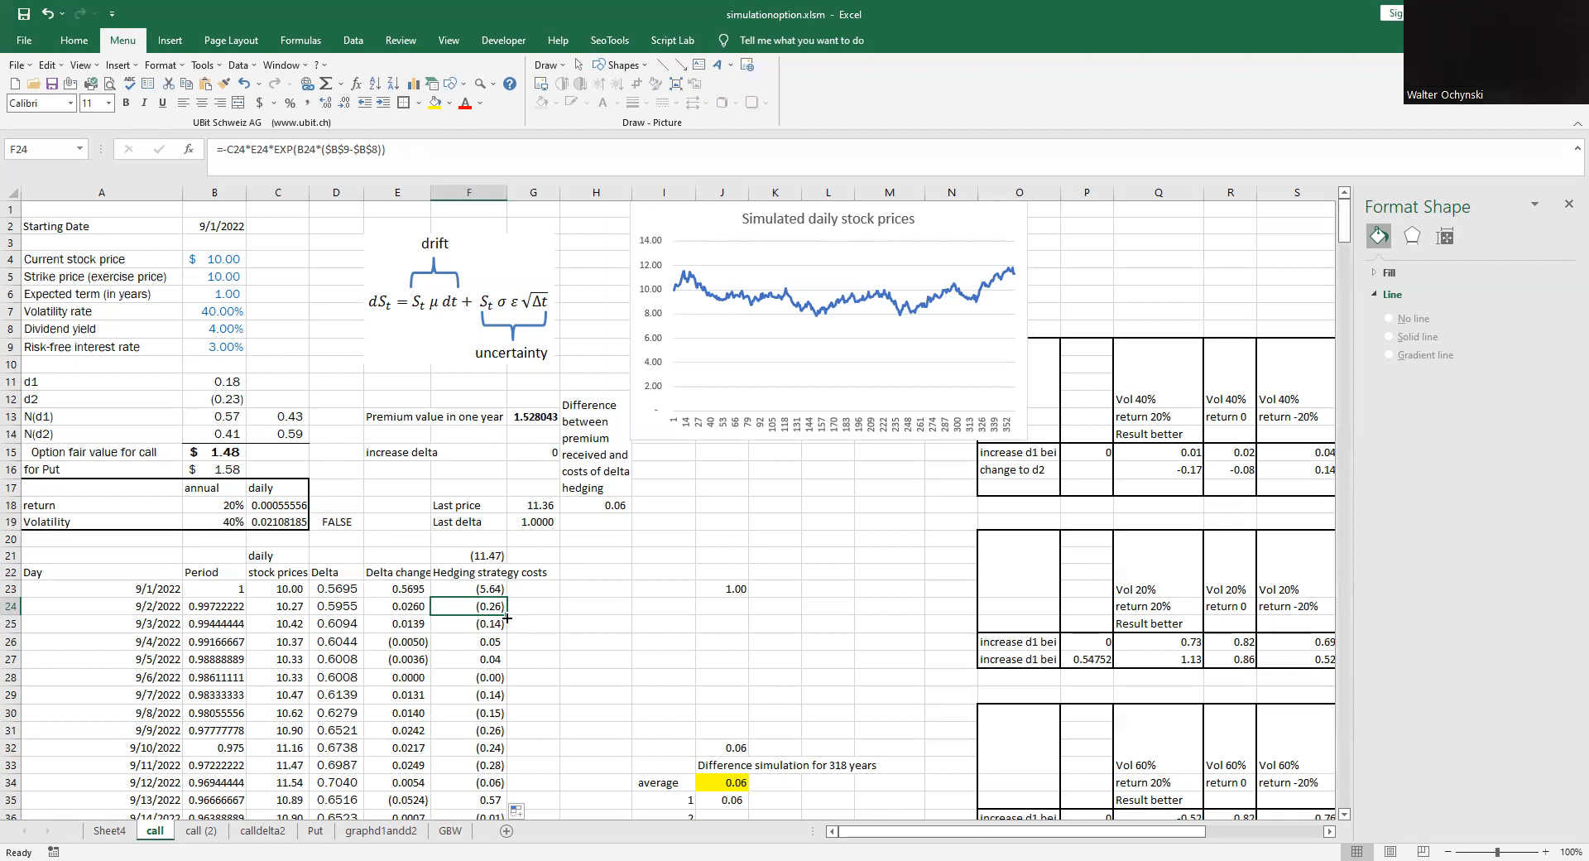
left_click(492, 555)
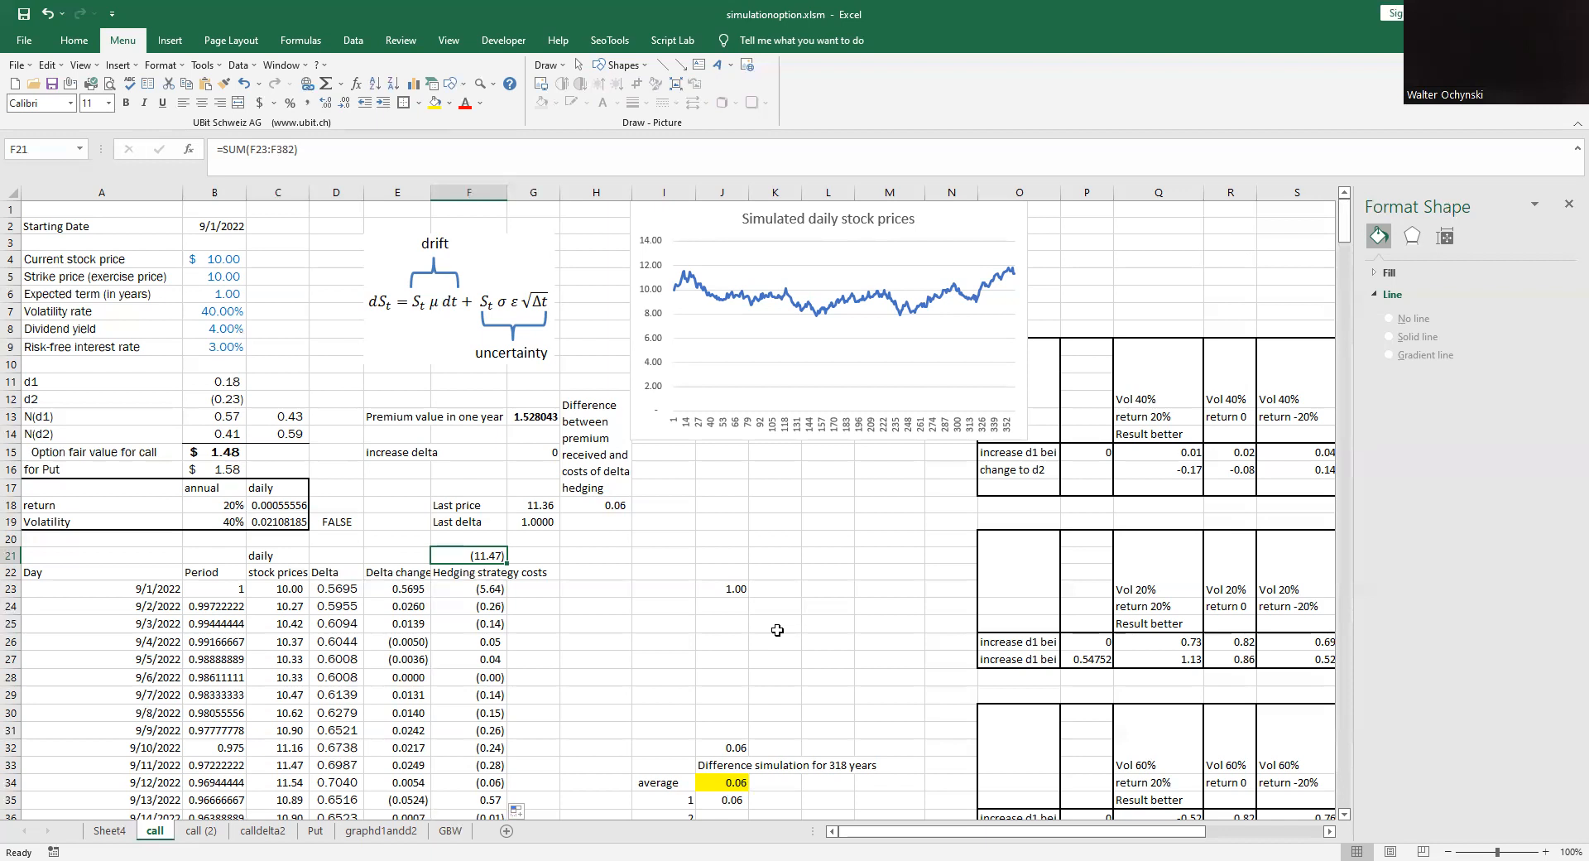
- Fill the first simulation row, I35:J35, down to row 352 to cover simulations 1 to 318
scroll(777, 630, "down", 2)
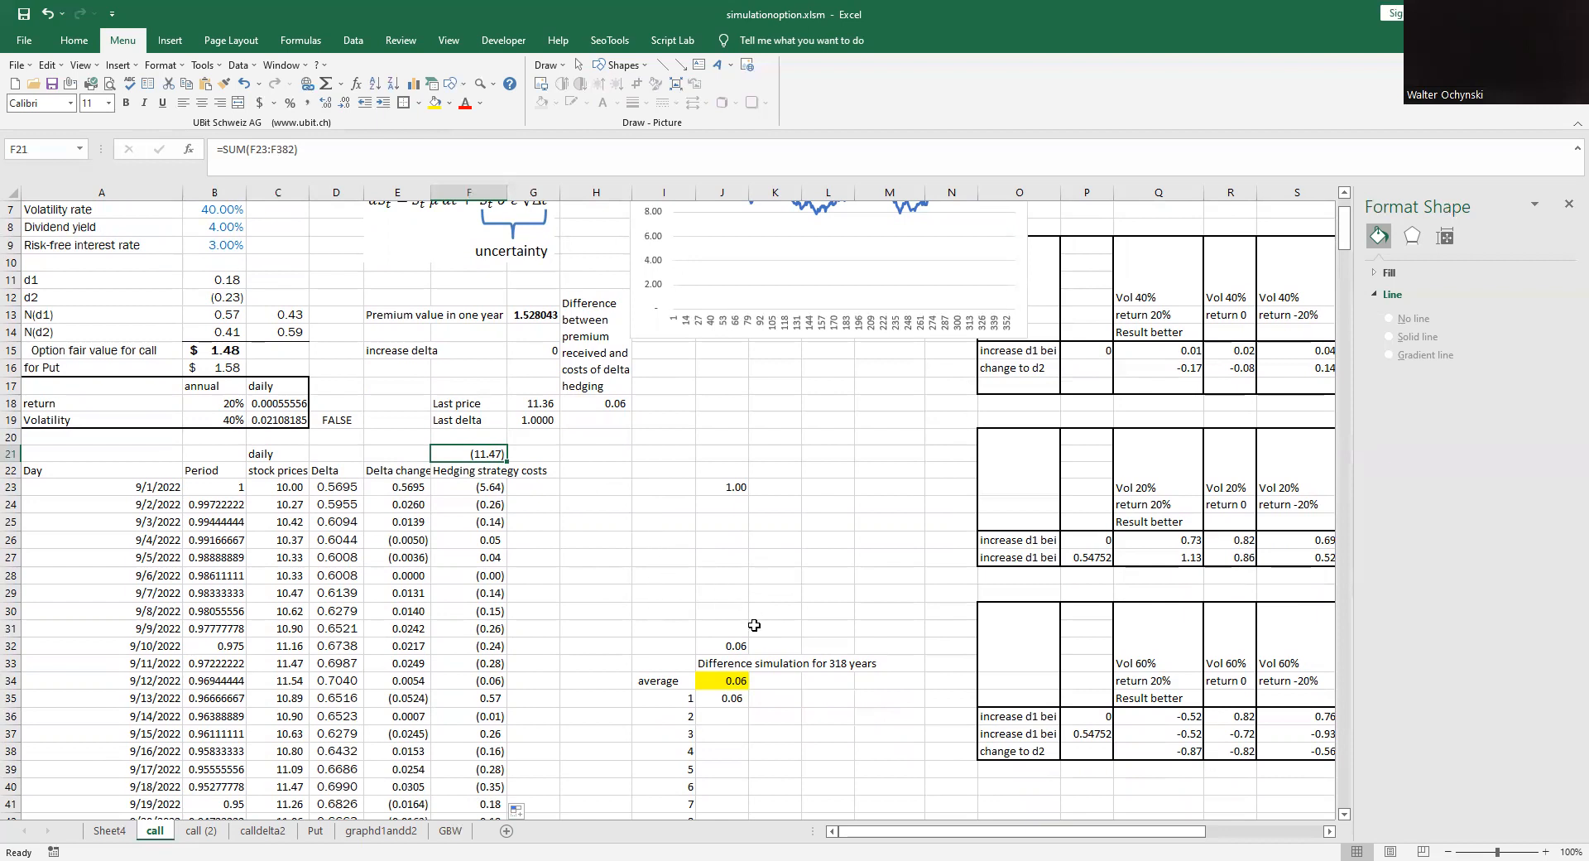
left_click_drag(678, 698, 728, 701)
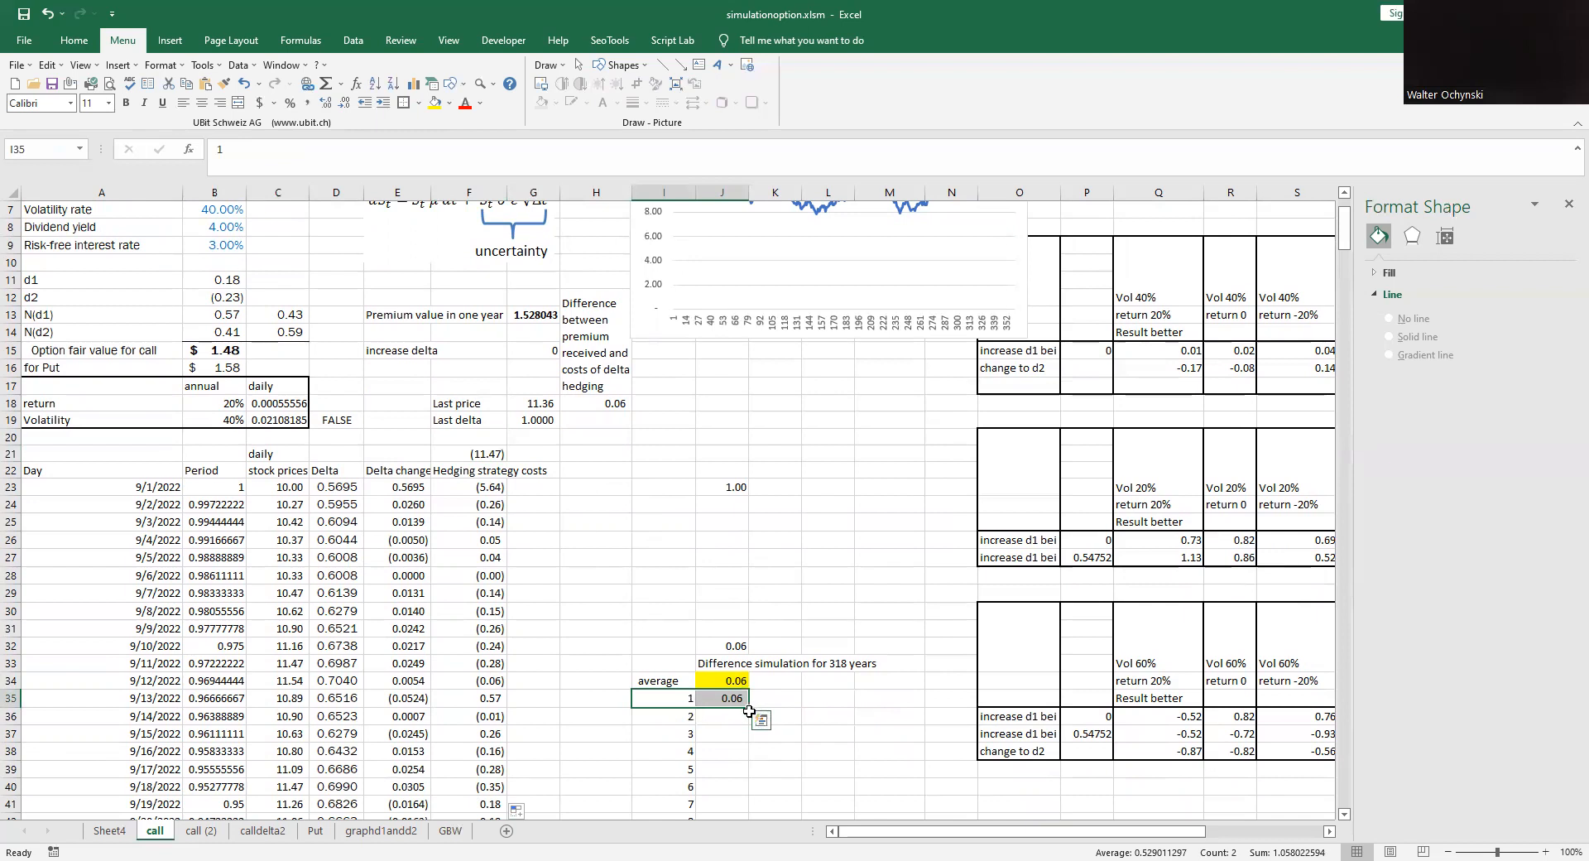
mouse_move(749, 710)
left_mouse_down()
mouse_move(740, 794)
mouse_move(732, 526)
mouse_move(733, 801)
mouse_move(748, 789)
left_mouse_up()
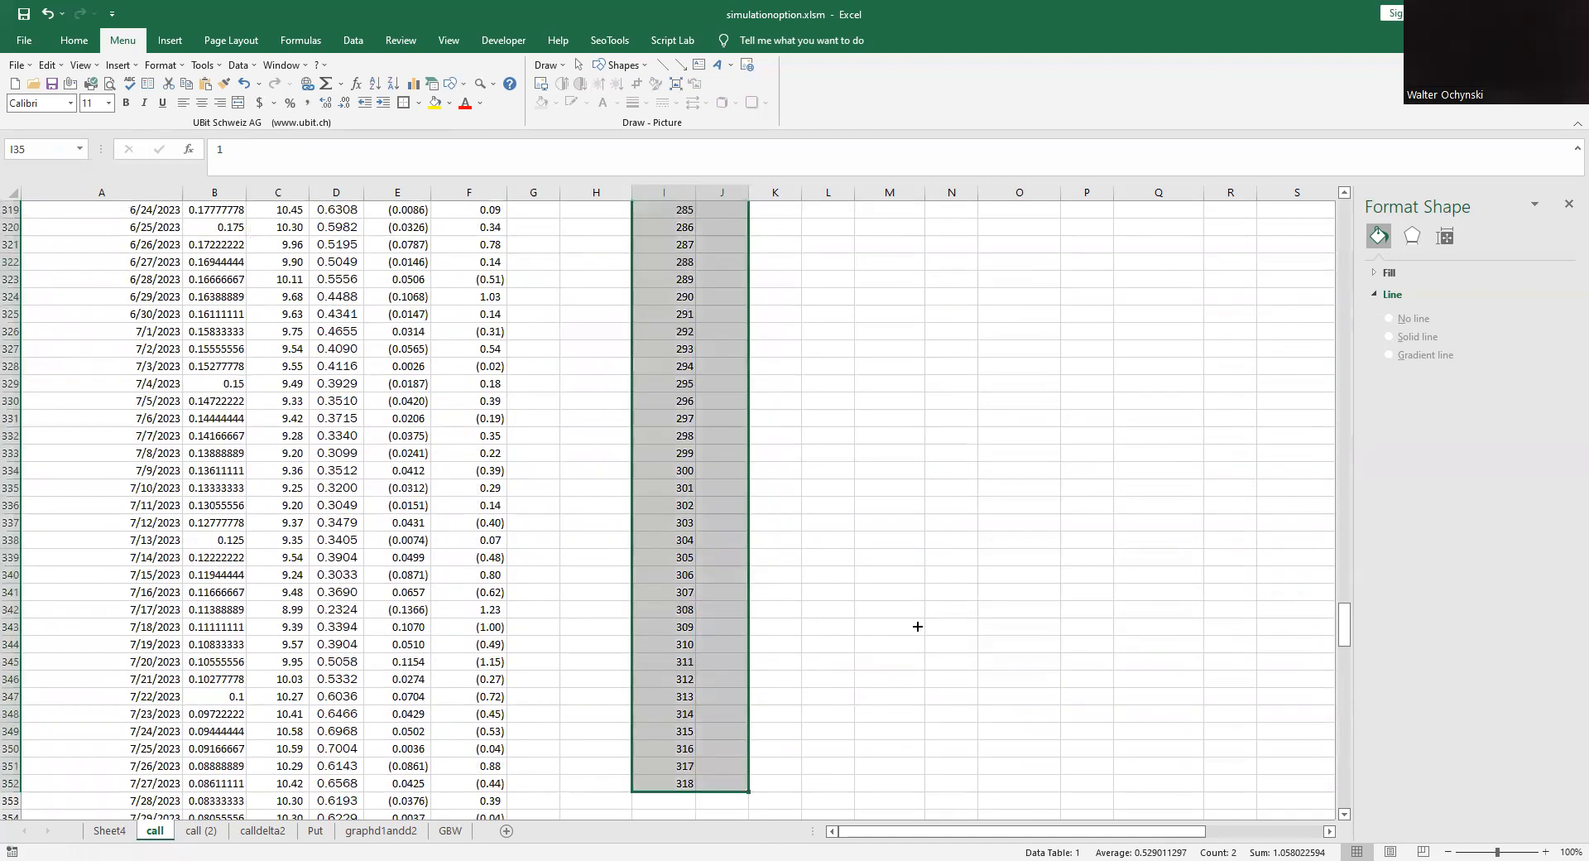
- Create a what-if data table on the simulation range I35:J352, using empty cell H27 as the column input cell
scroll(917, 626, "up", 20)
scroll(917, 625, "up", 20)
scroll(917, 625, "up", 20)
scroll(918, 614, "up", 18)
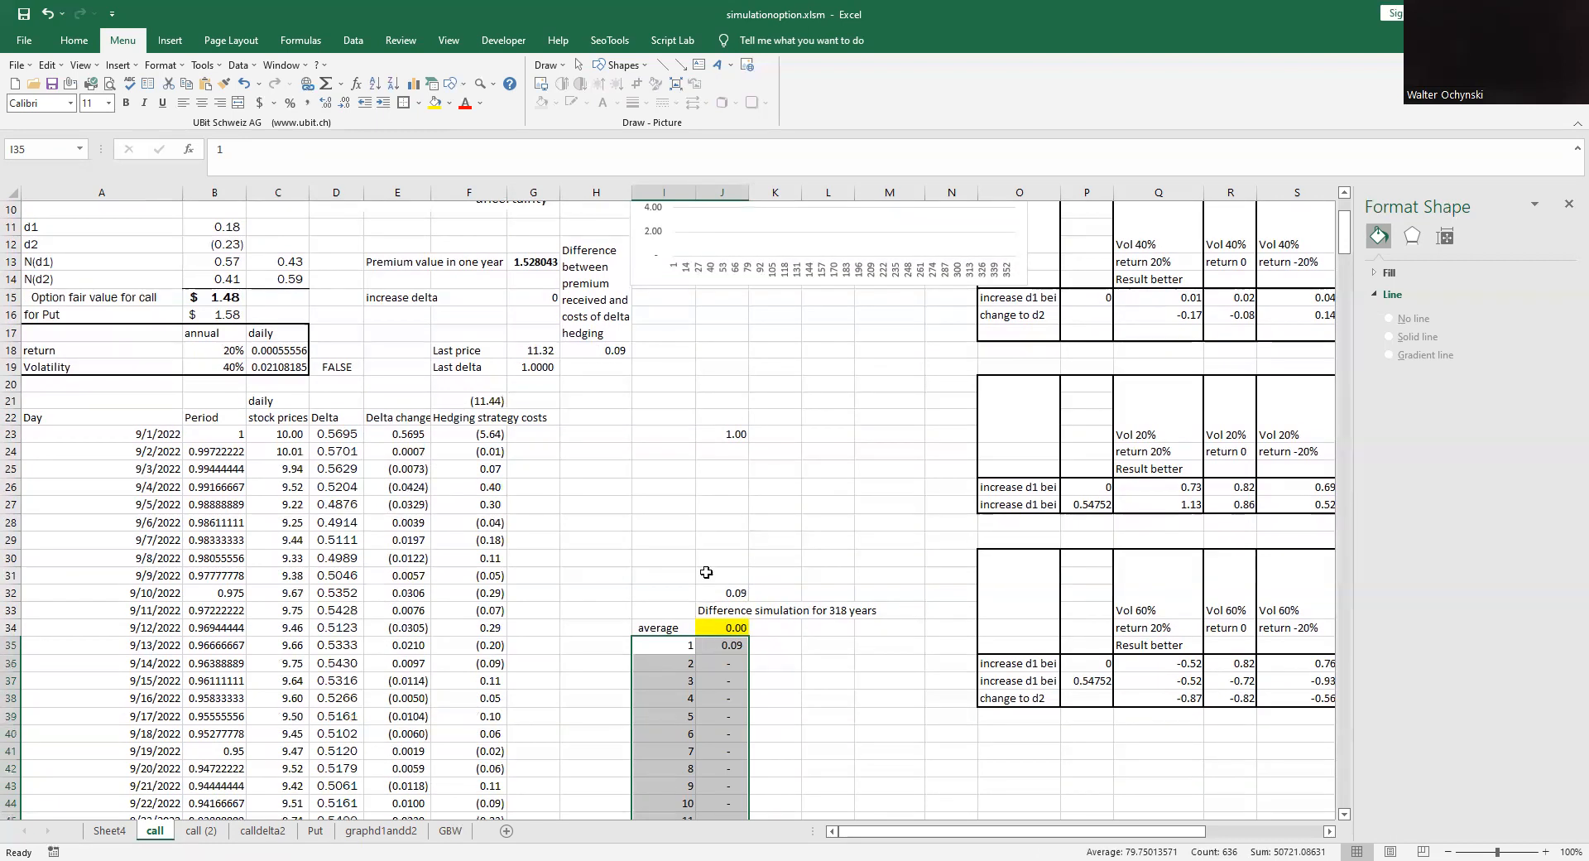
left_click(354, 40)
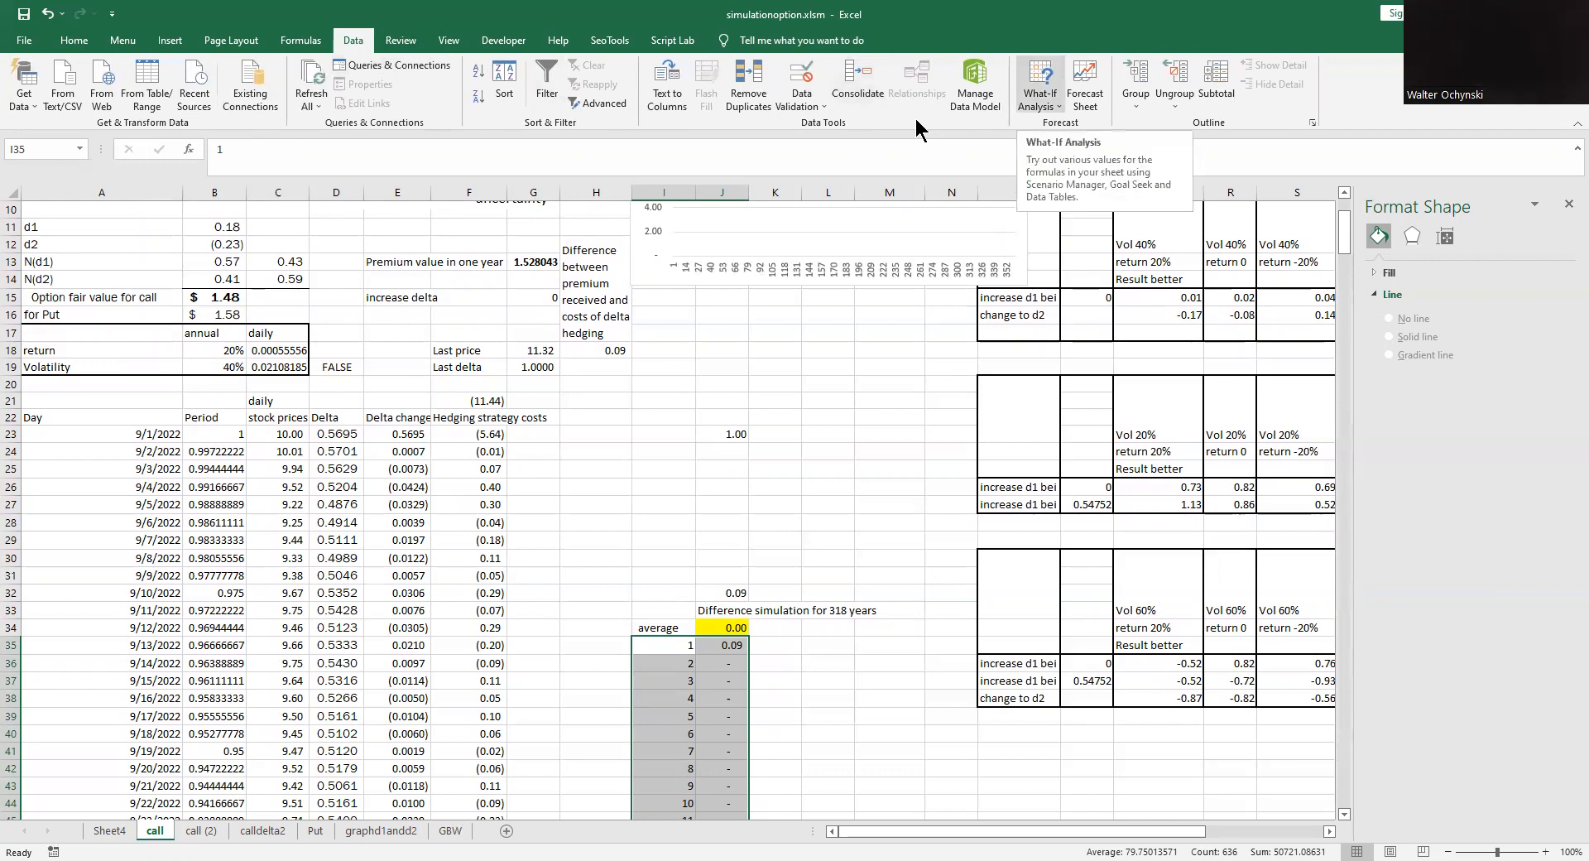
left_click(1044, 101)
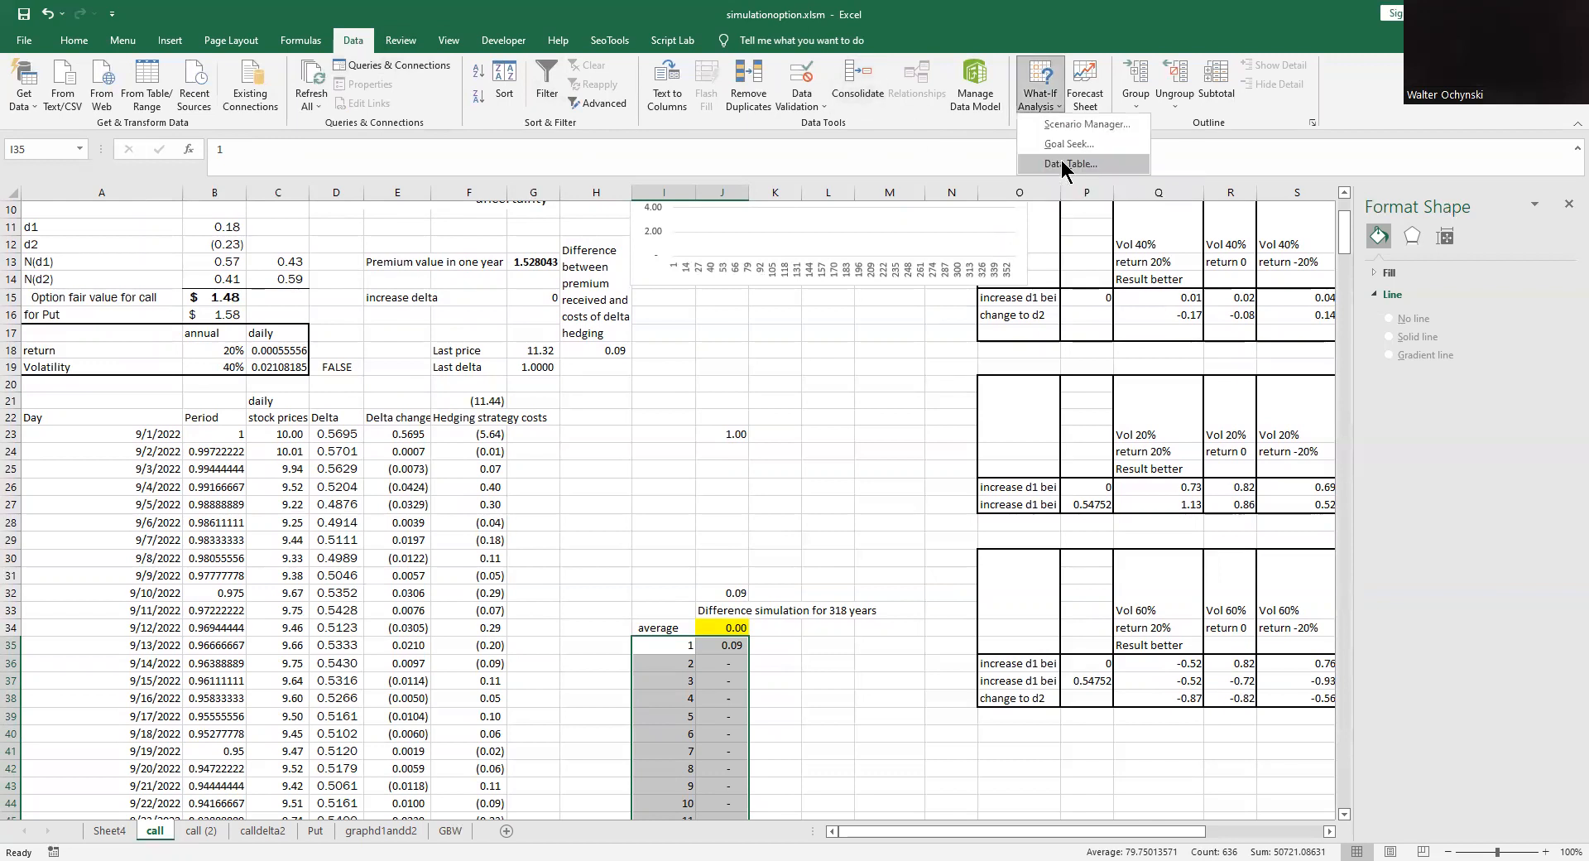
left_click(1062, 165)
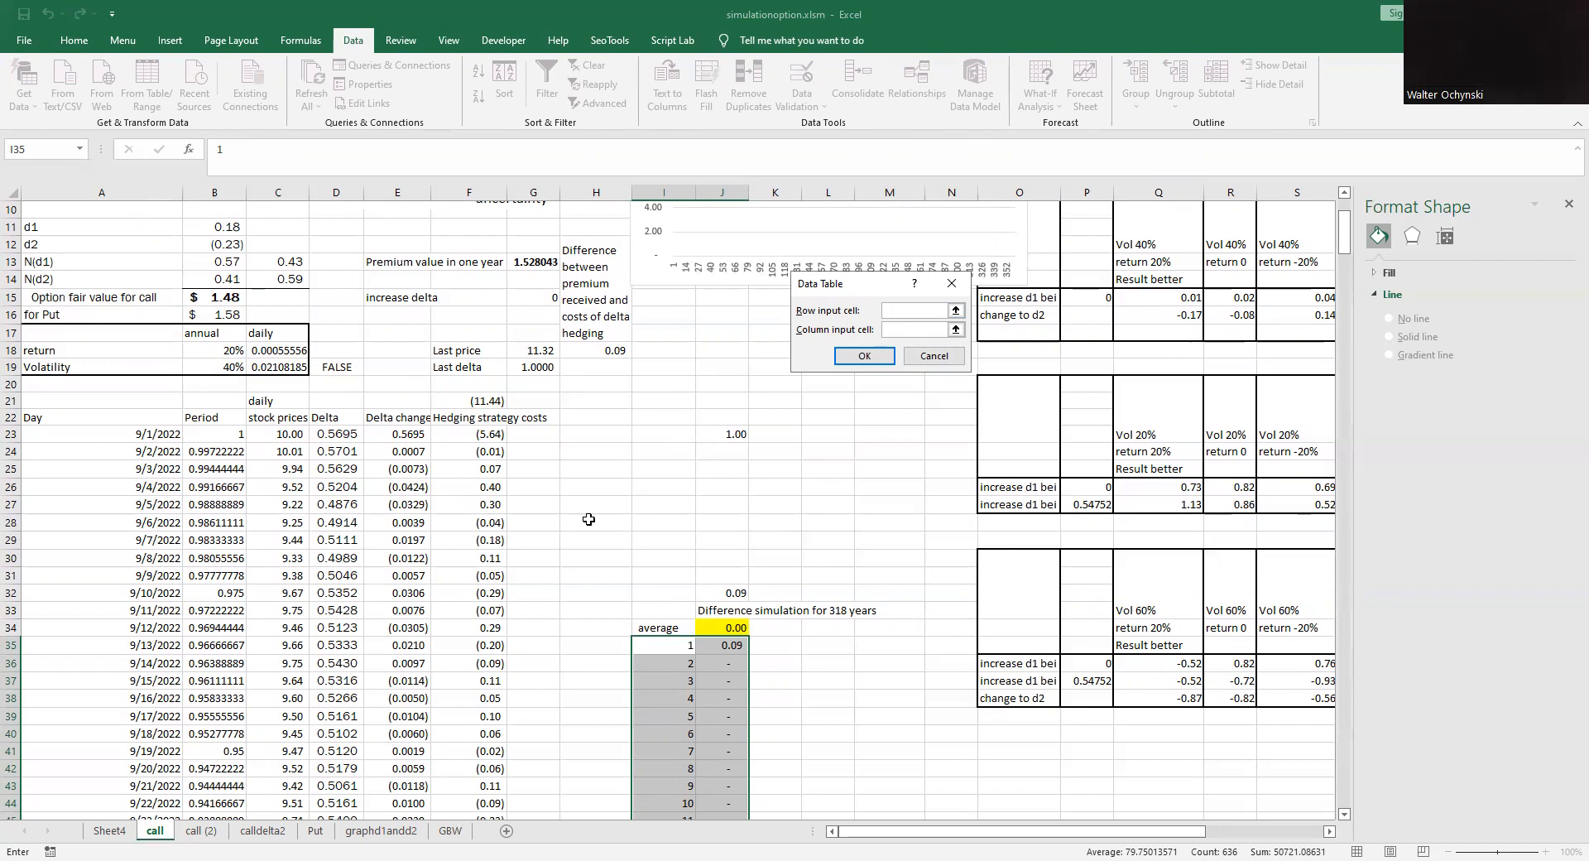
left_click(890, 331)
left_click(592, 507)
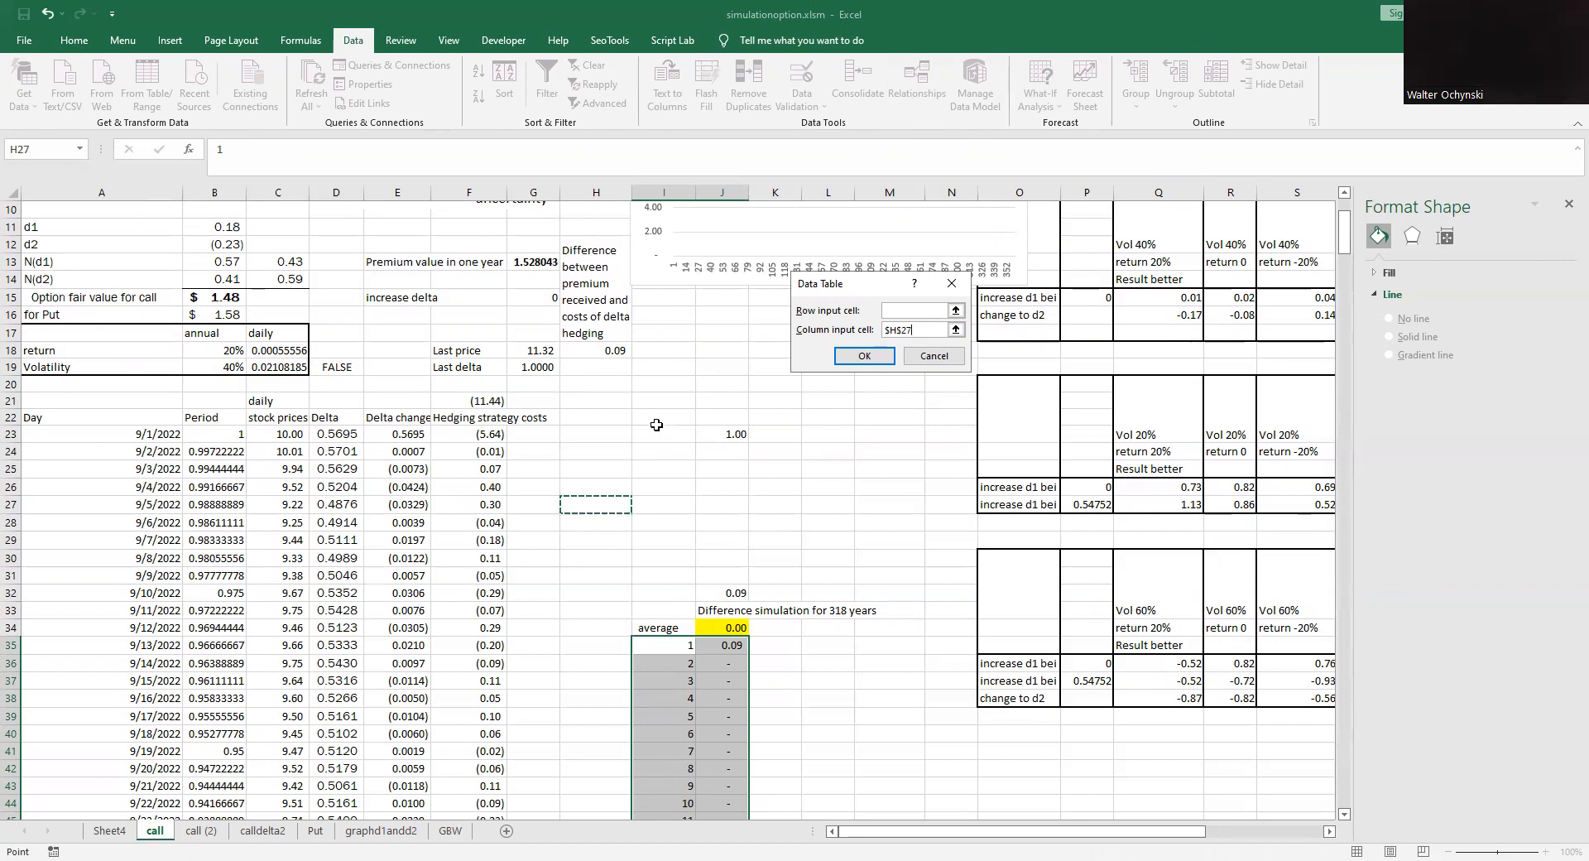
left_click(871, 355)
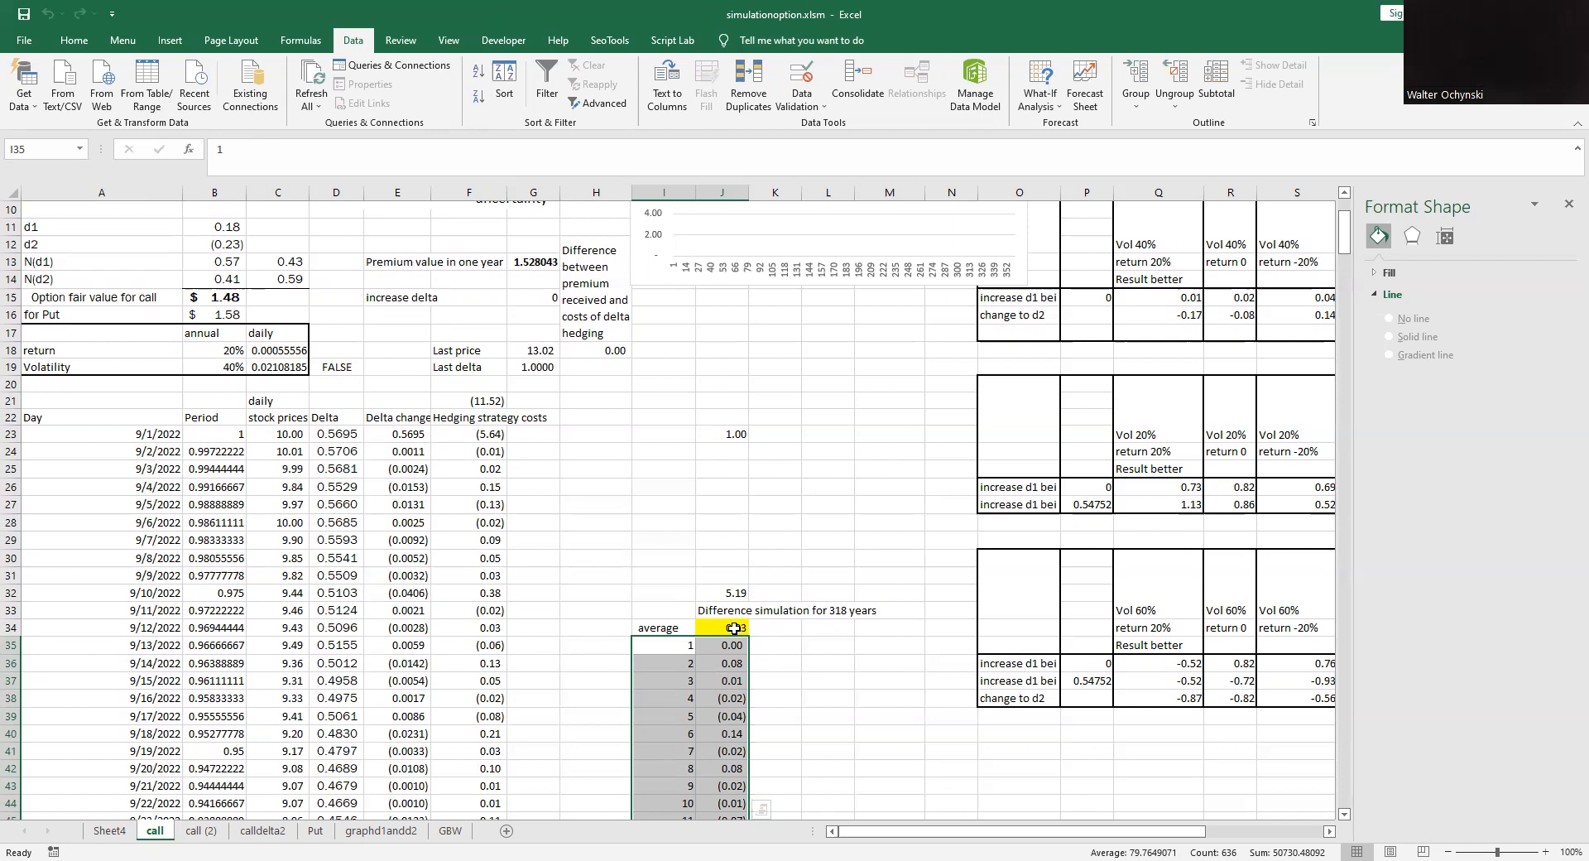
scroll(720, 625, "down", 11)
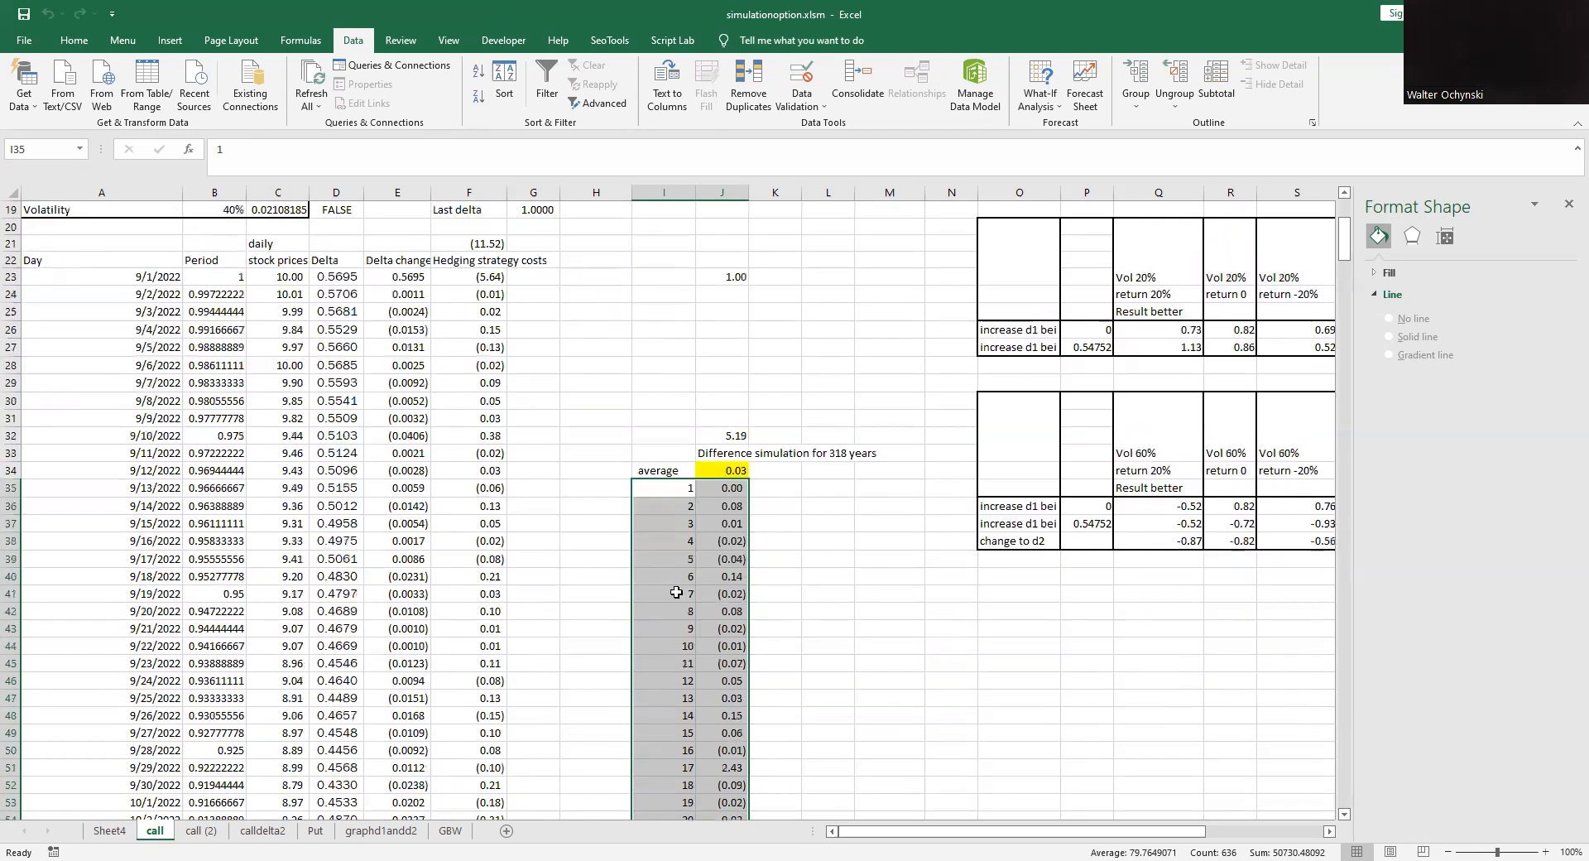
- Look through the simulated differences in the I35:J352 data table, then review the average and the model inputs at the sheet's start
scroll(714, 623, "down", 9)
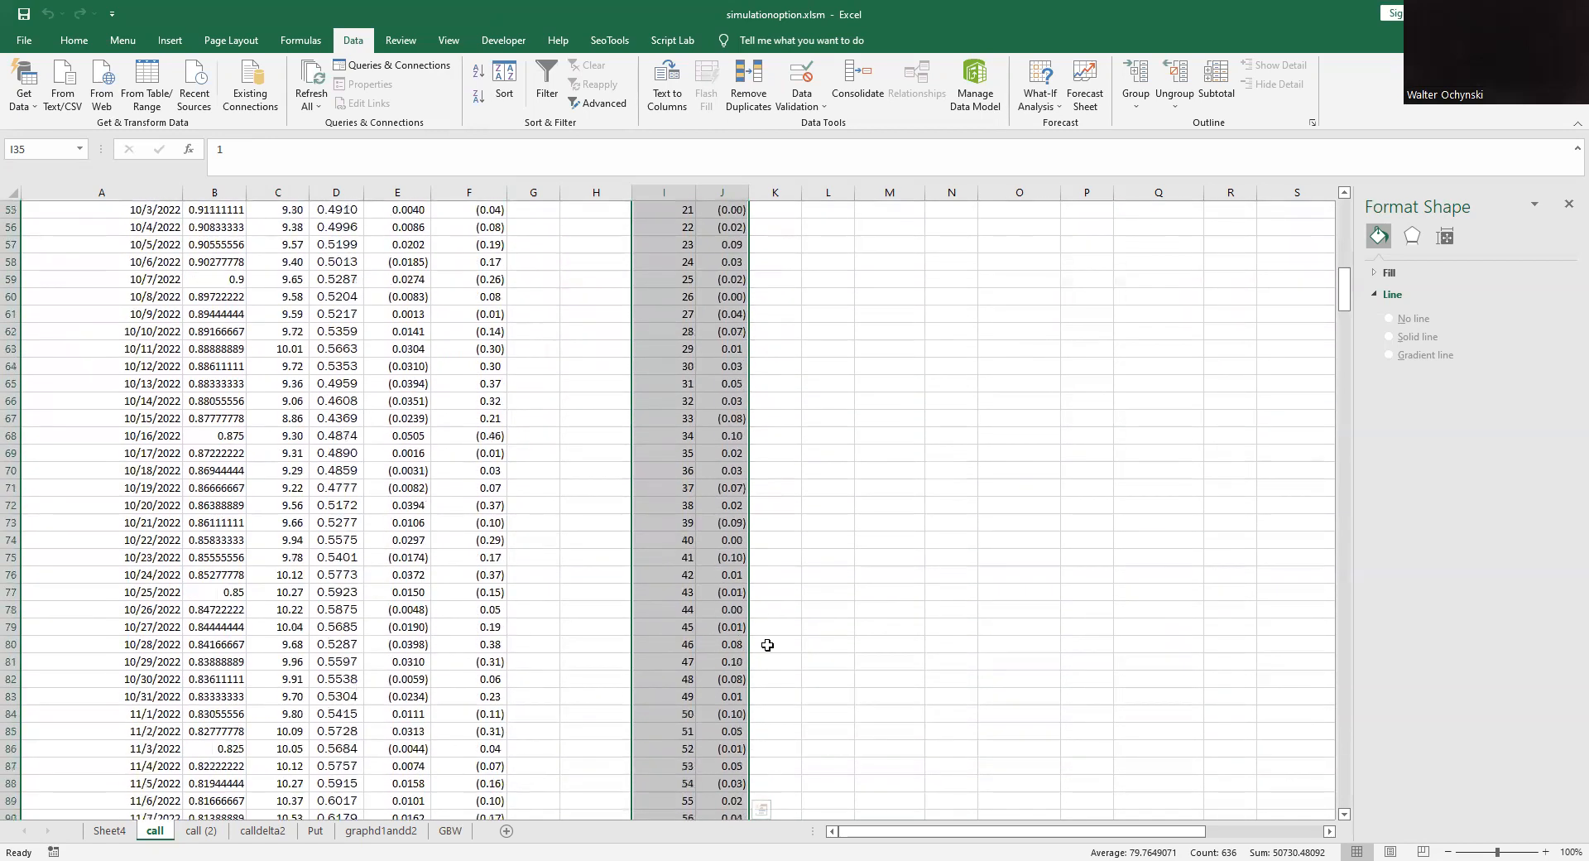
scroll(755, 642, "down", 8)
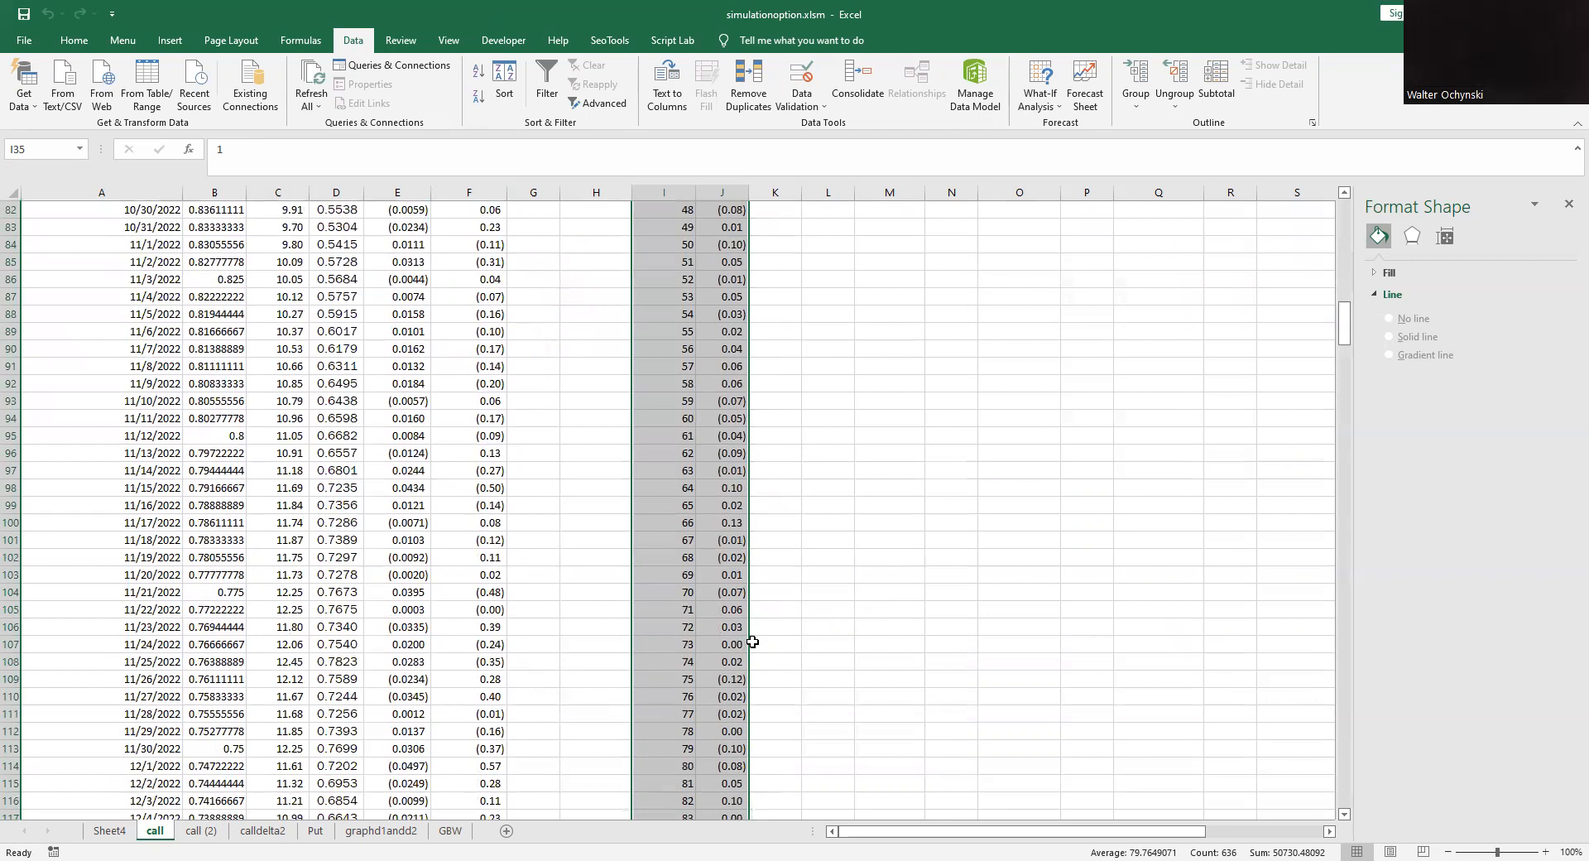
scroll(749, 643, "down", 12)
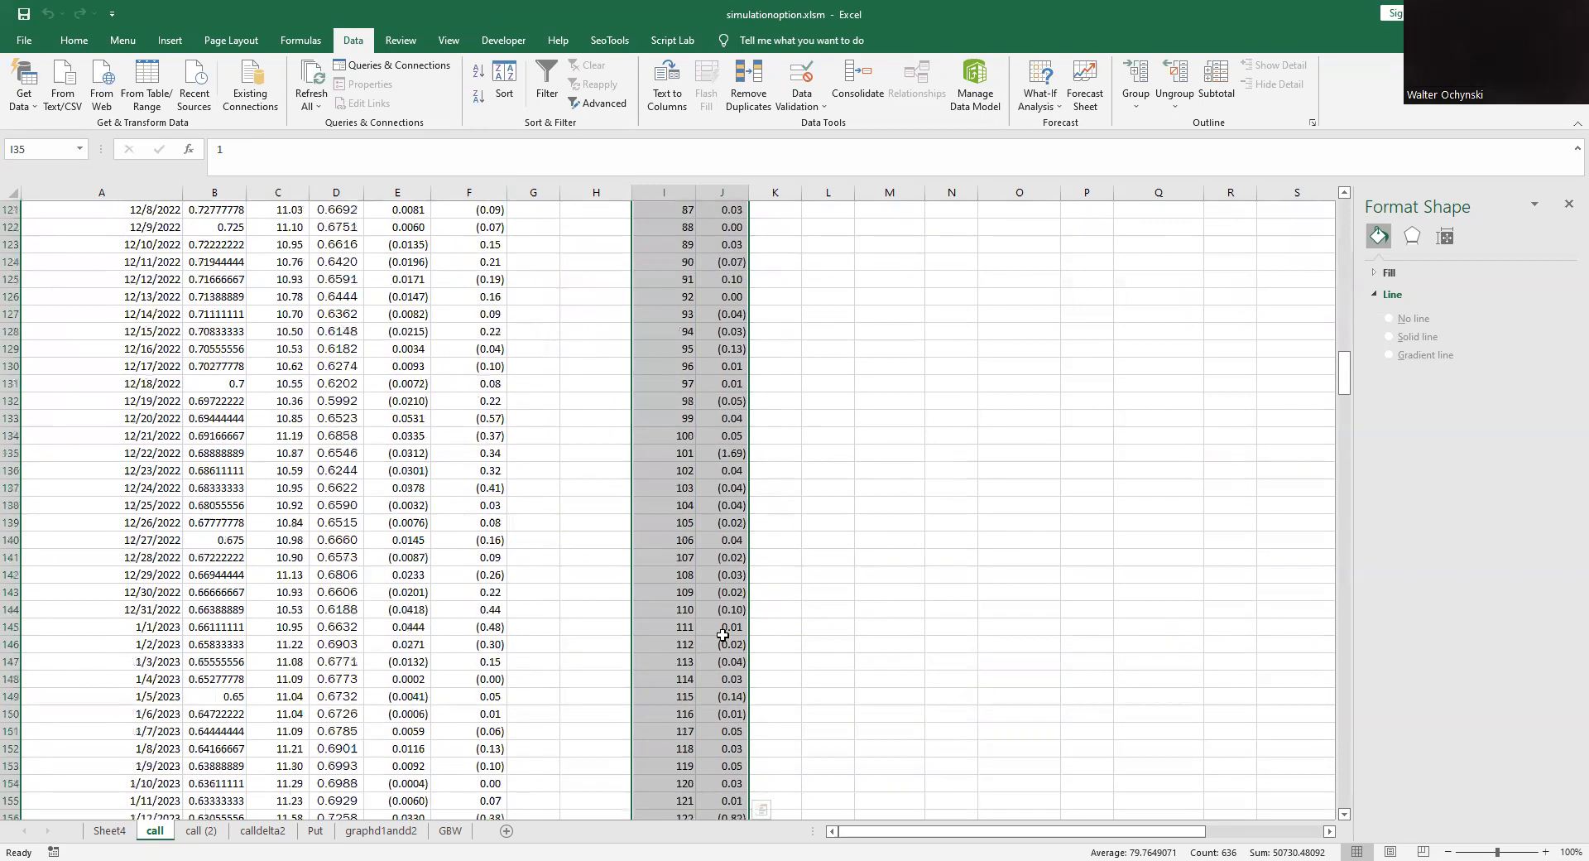
scroll(729, 629, "down", 8)
scroll(729, 628, "down", 10)
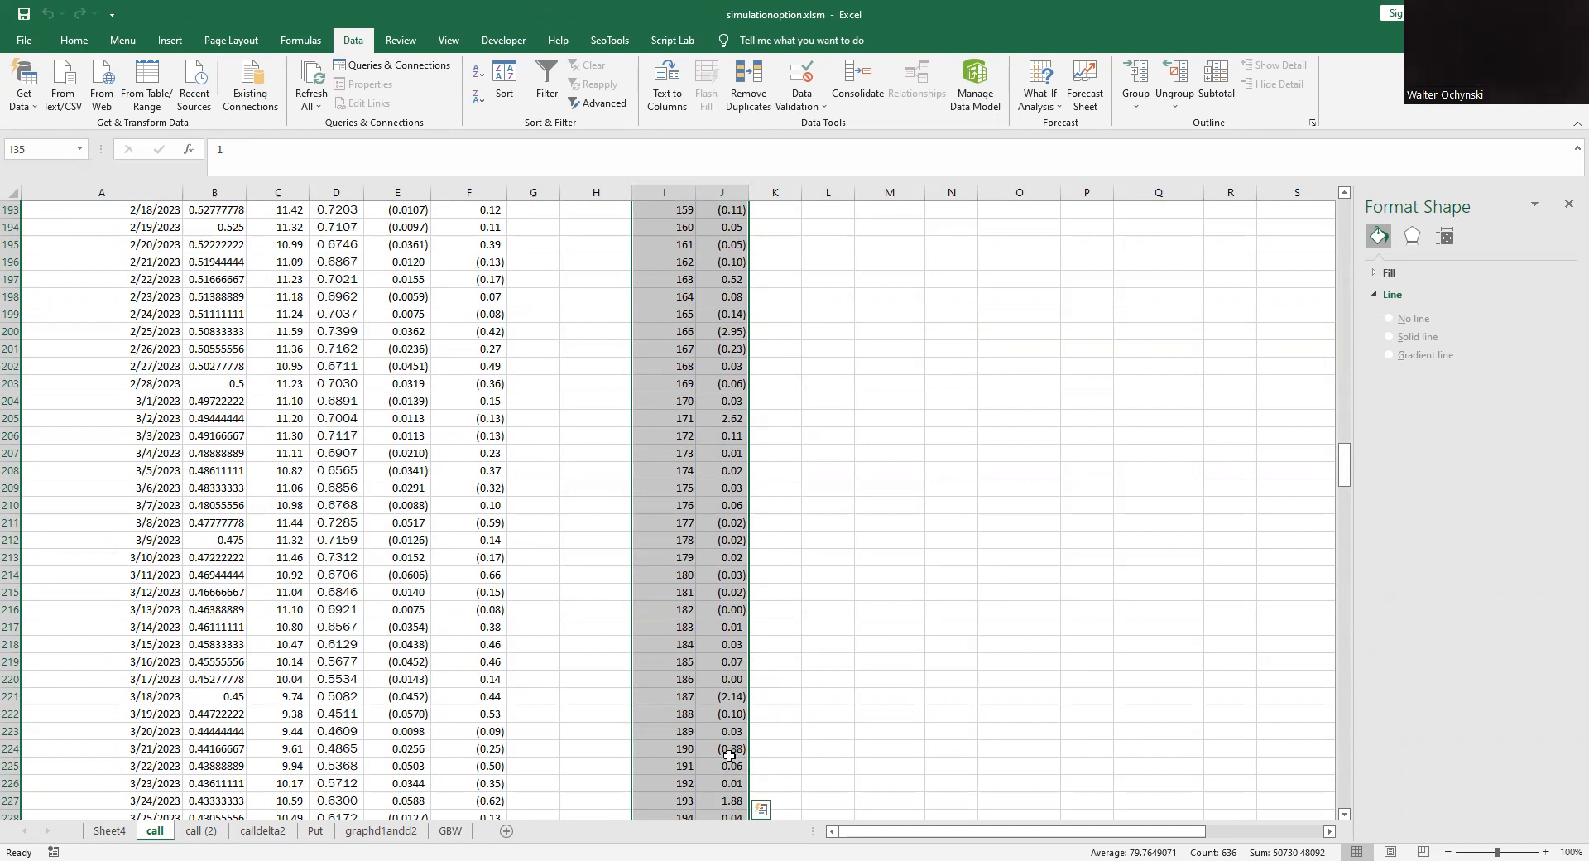
scroll(724, 751, "down", 1)
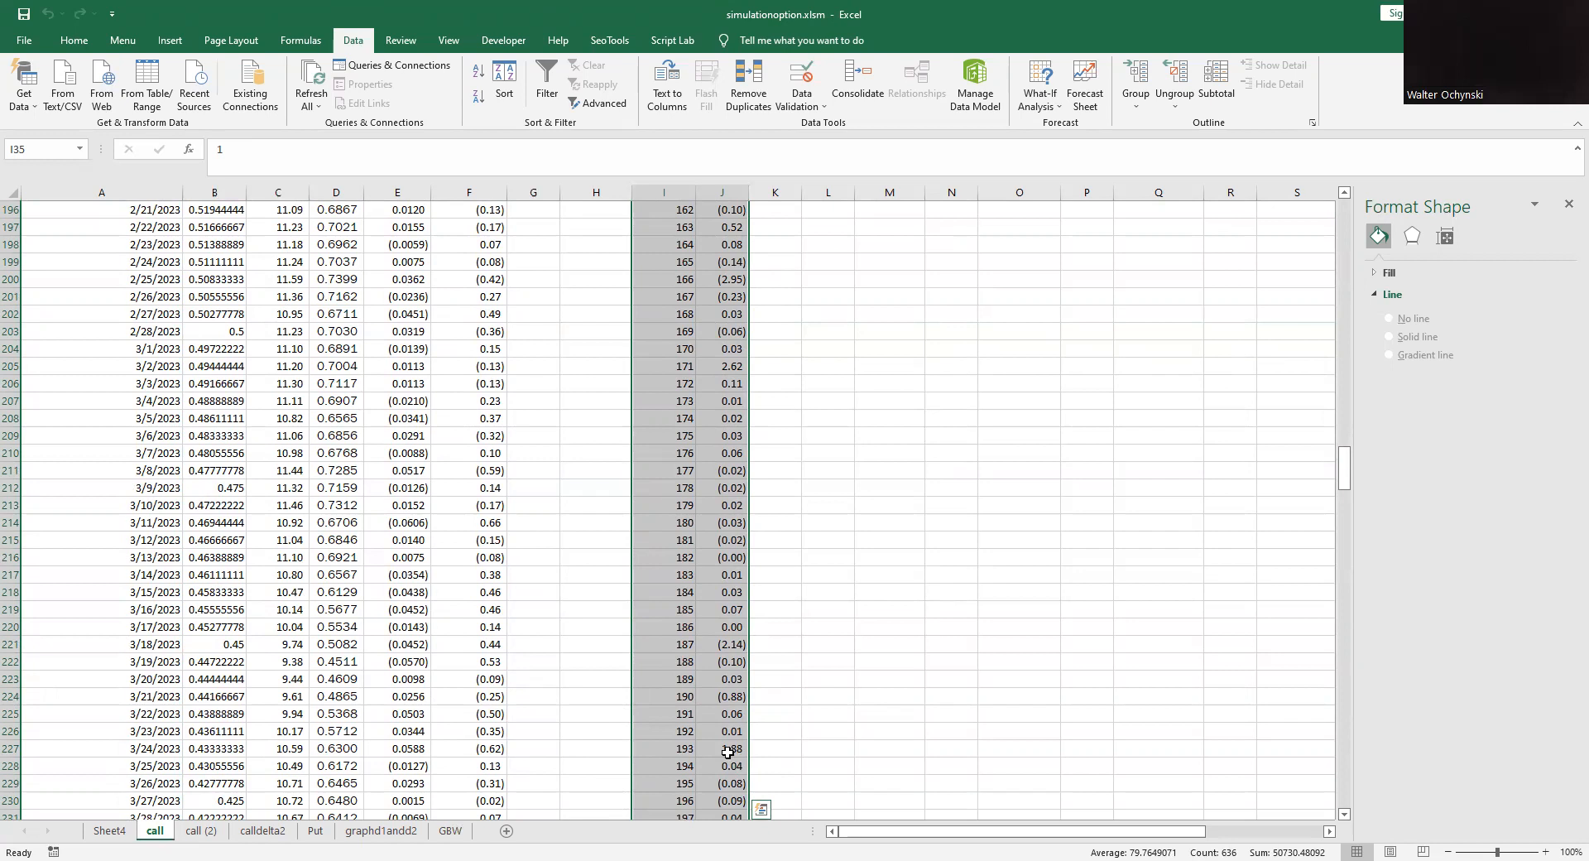
scroll(1095, 567, "up", 6)
scroll(1095, 567, "up", 20)
scroll(1095, 567, "up", 20)
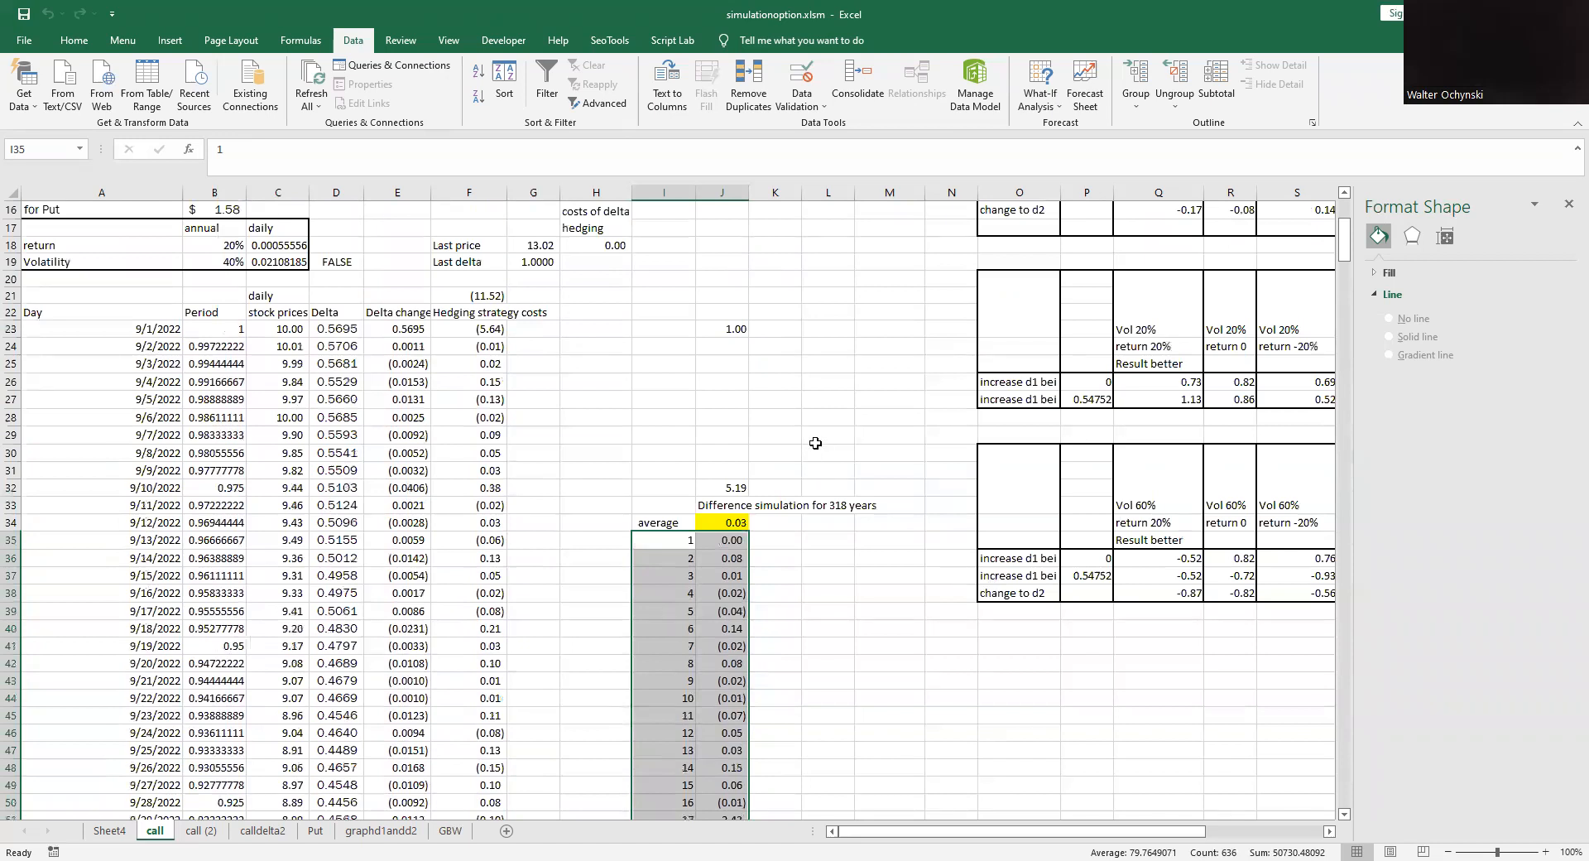
scroll(822, 449, "up", 5)
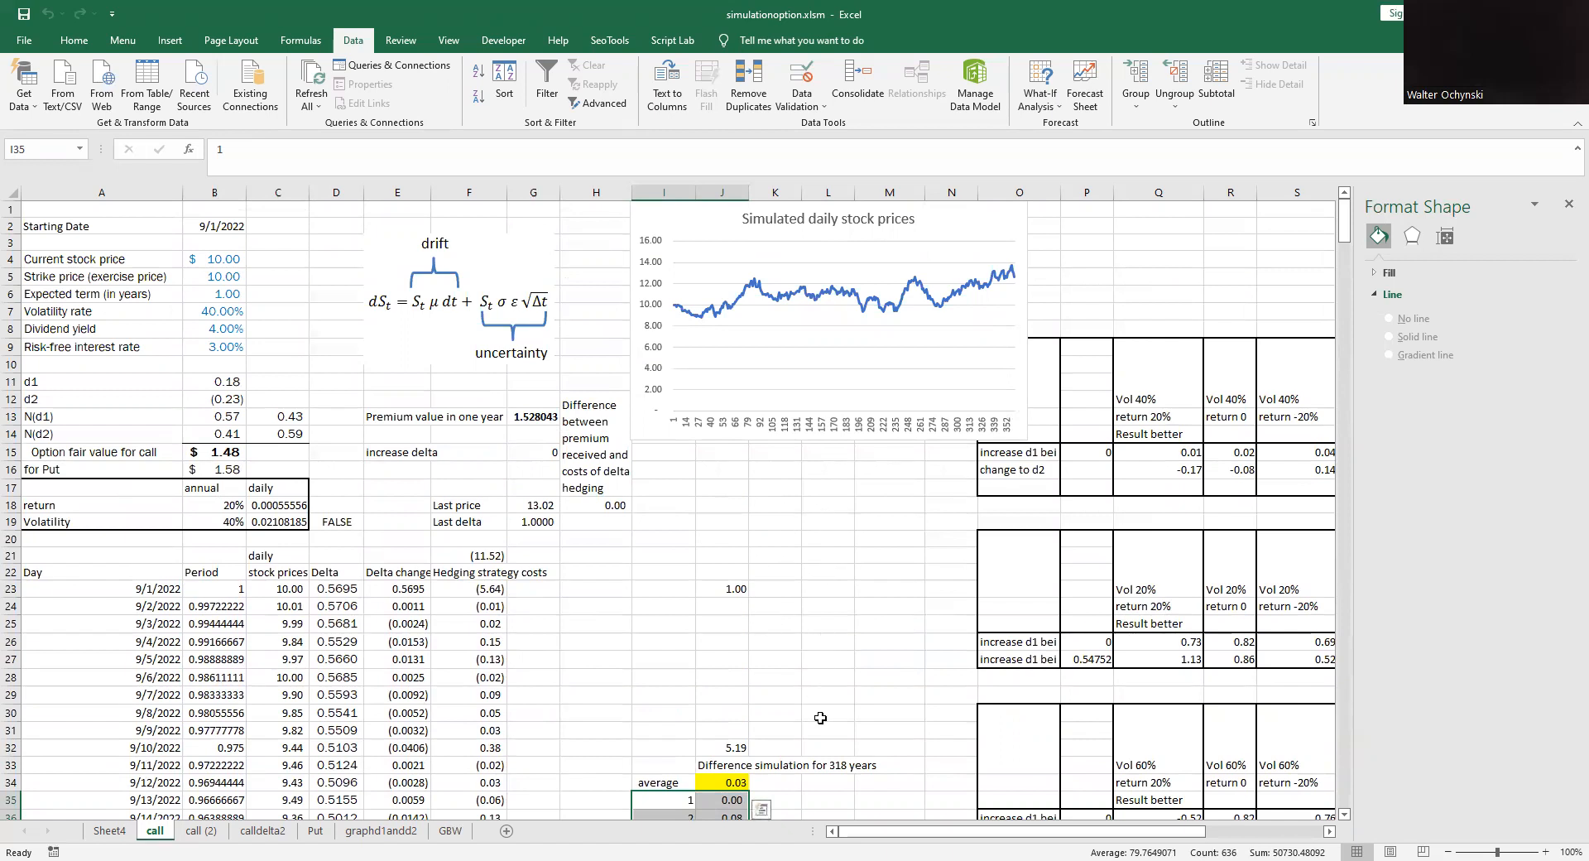
left_click(841, 369)
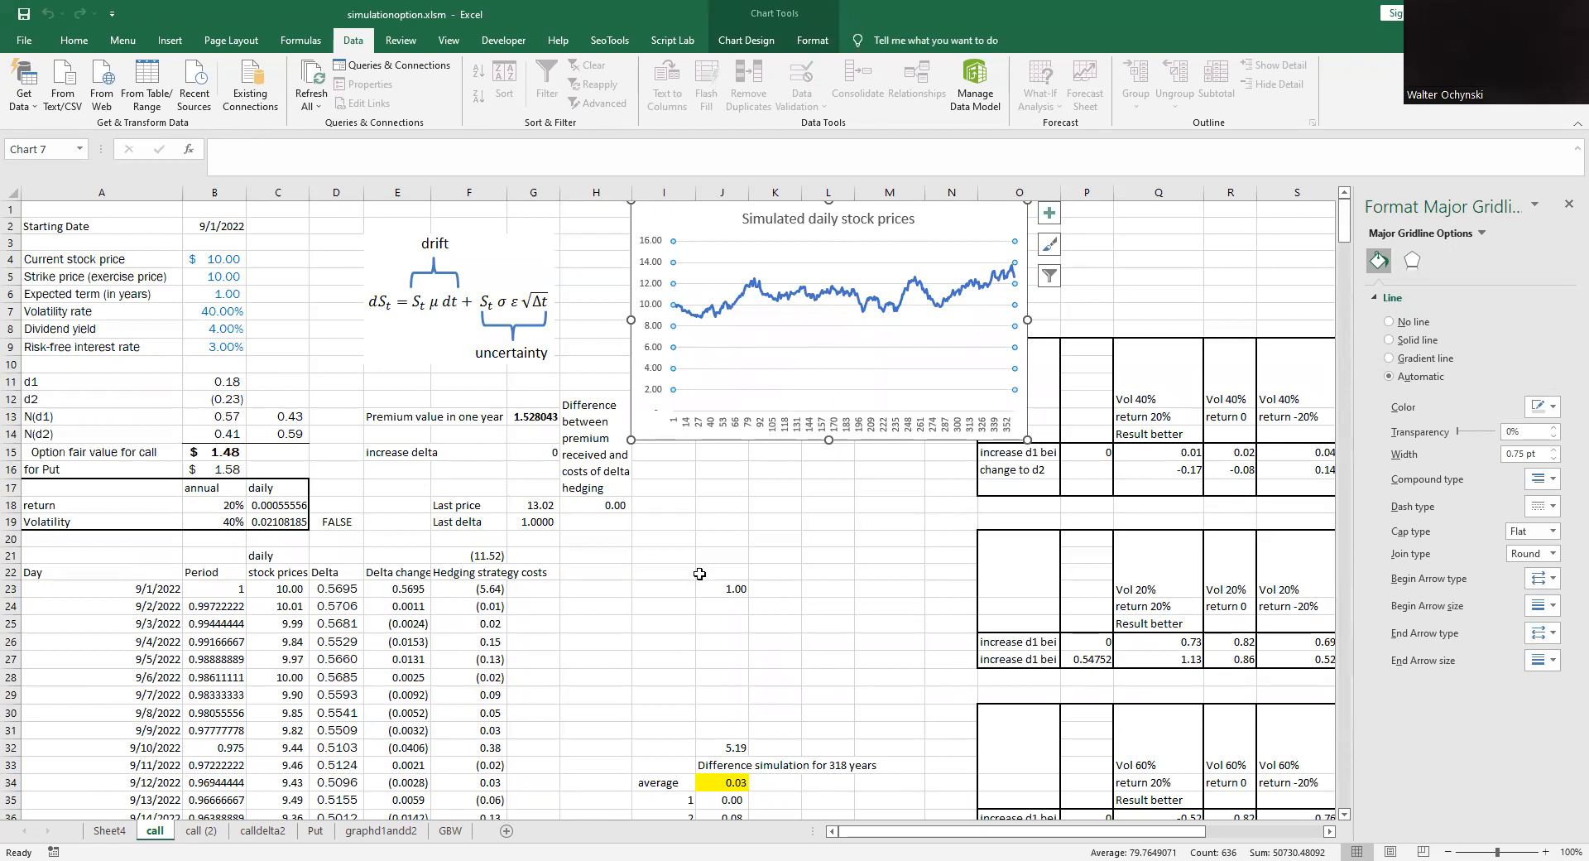
left_click(618, 589)
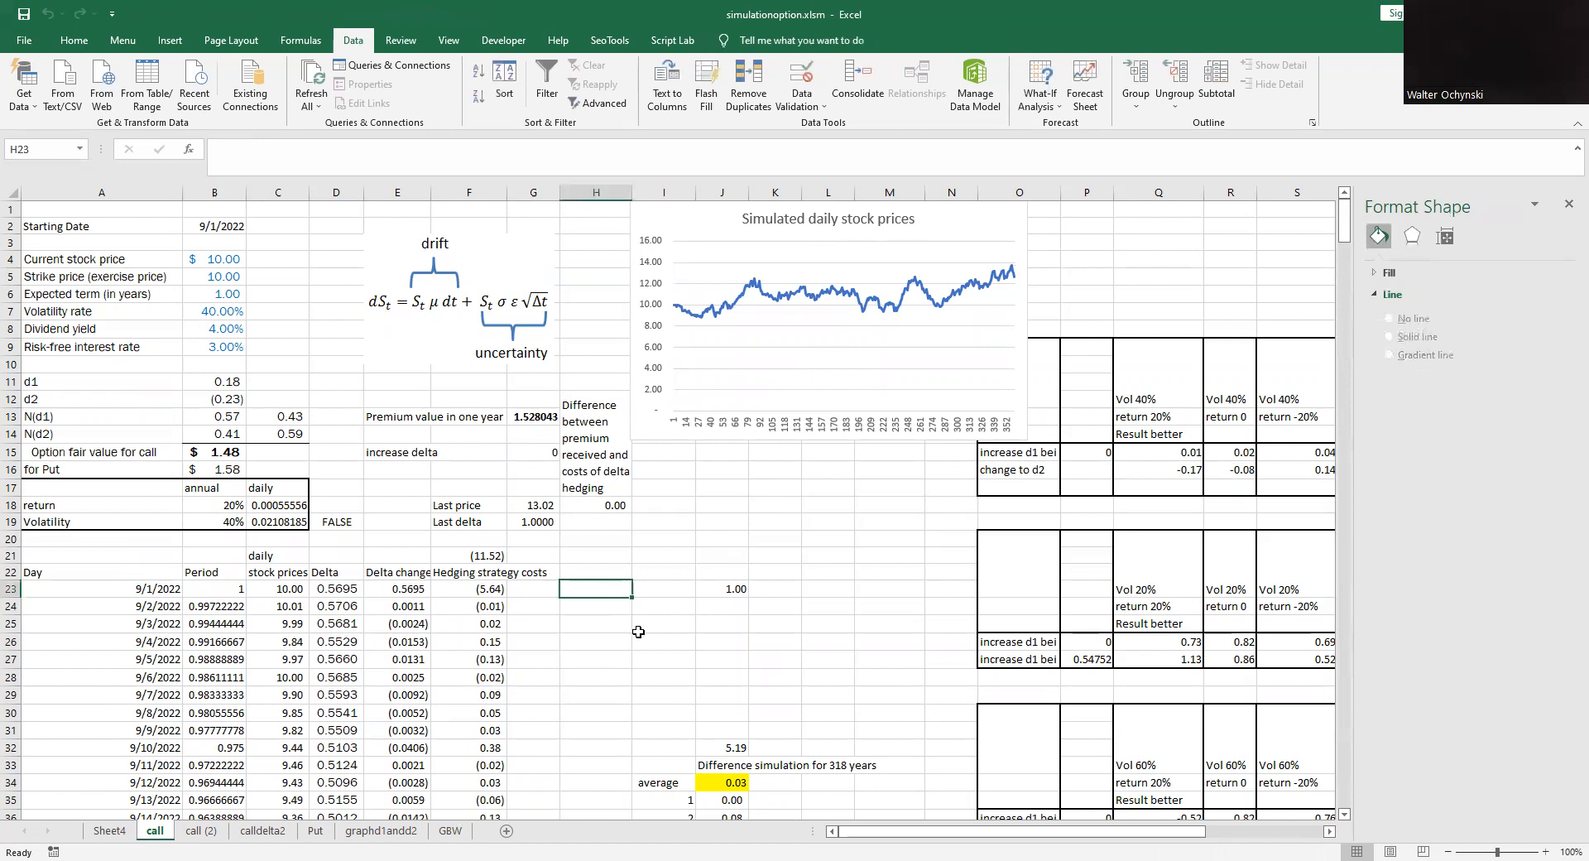
key("F8")
mouse_move(633, 629)
left_mouse_down()
mouse_move(619, 561)
mouse_move(623, 603)
mouse_move(685, 566)
mouse_move(616, 619)
left_mouse_up()
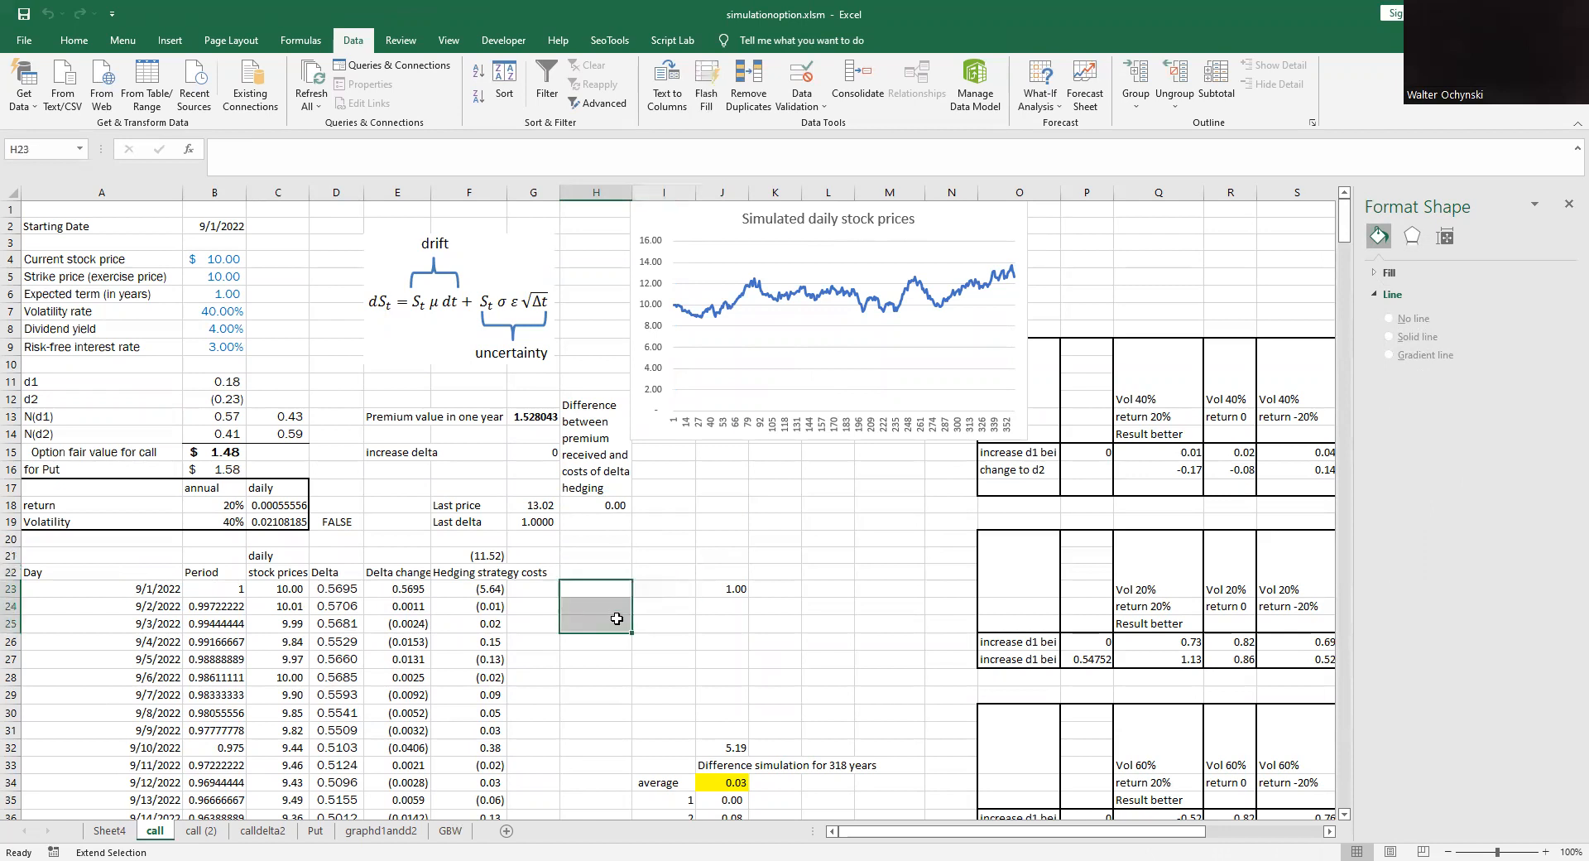
left_click(608, 562)
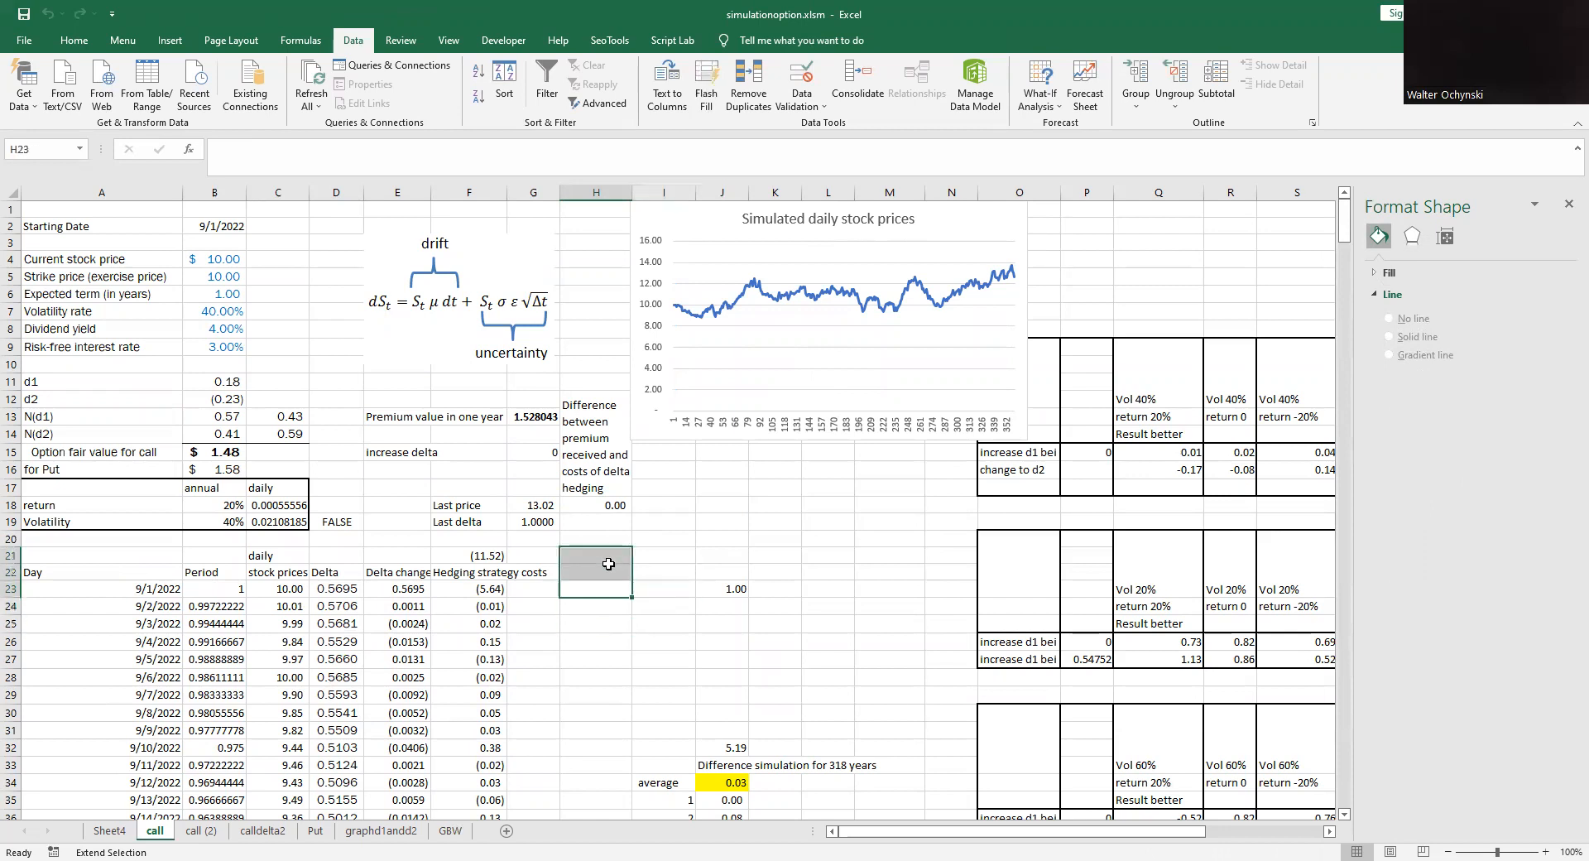
- Recalculate the workbook repeatedly to generate new random stock price paths and rerun the 318-year difference simulation
key("F9")
left_click(607, 637)
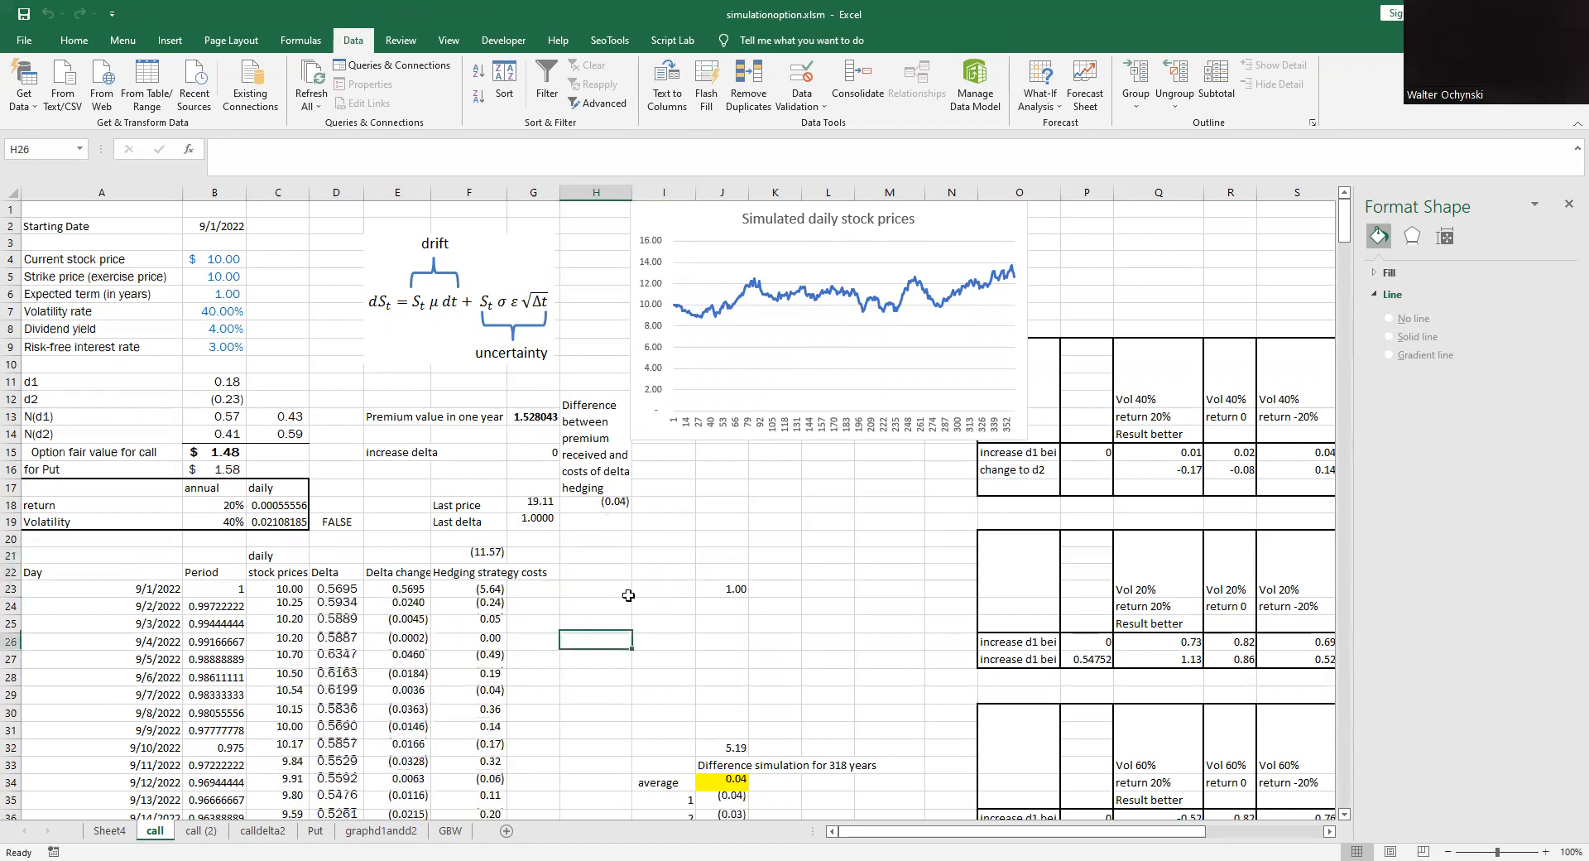
left_click(668, 555)
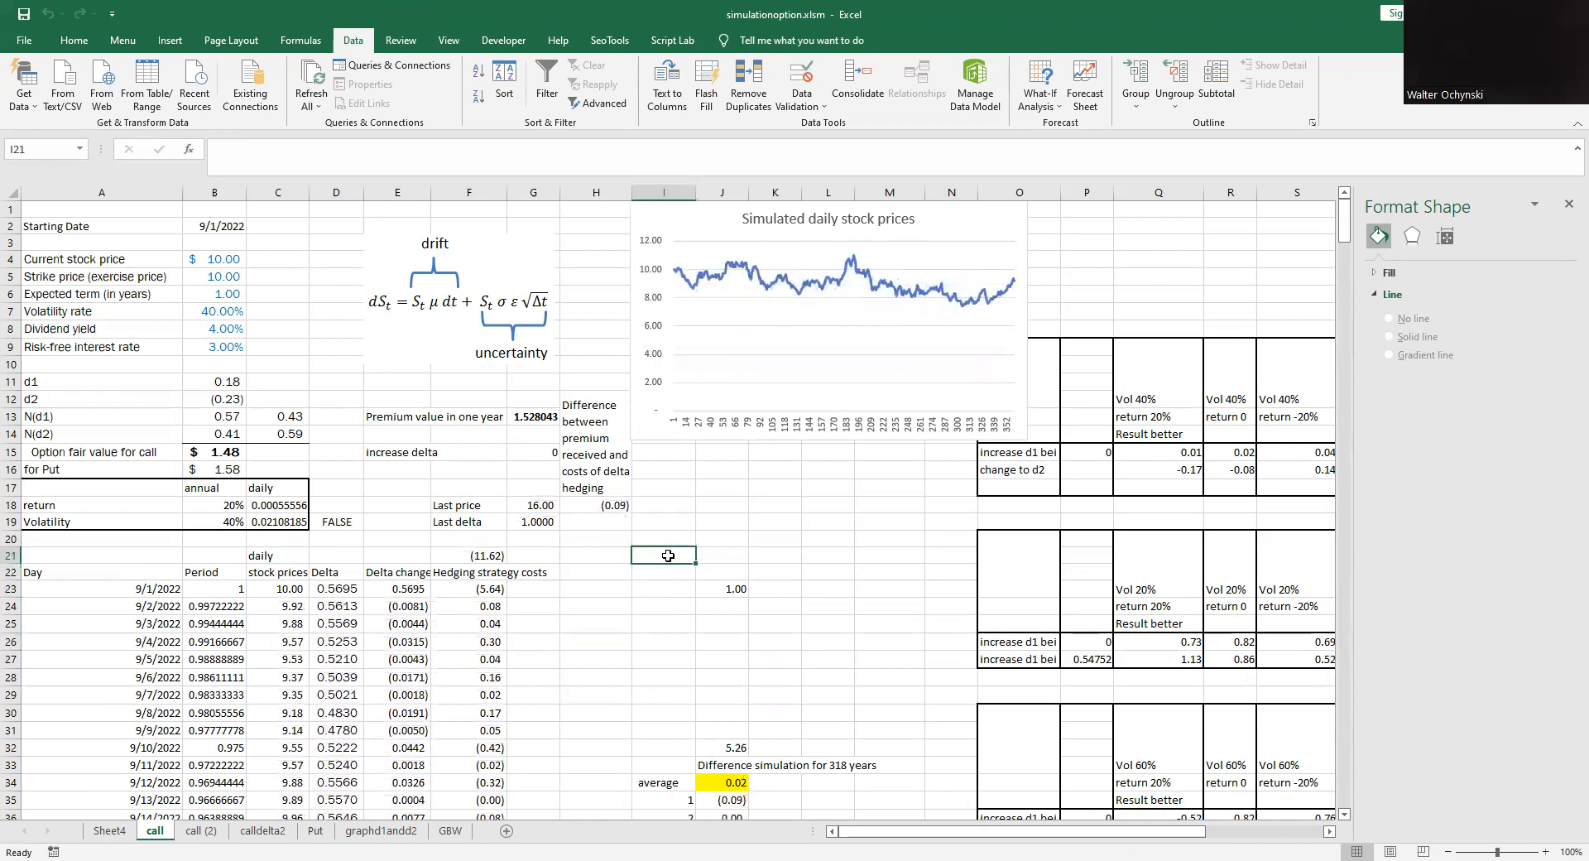
key("F9")
- Examine the 40% volatility results table in O9:S17, including the unchanged d1 and change-to-d2 results for the -20% return case
scroll(1207, 840, "right", 2)
left_click_drag(1206, 833, 1277, 832)
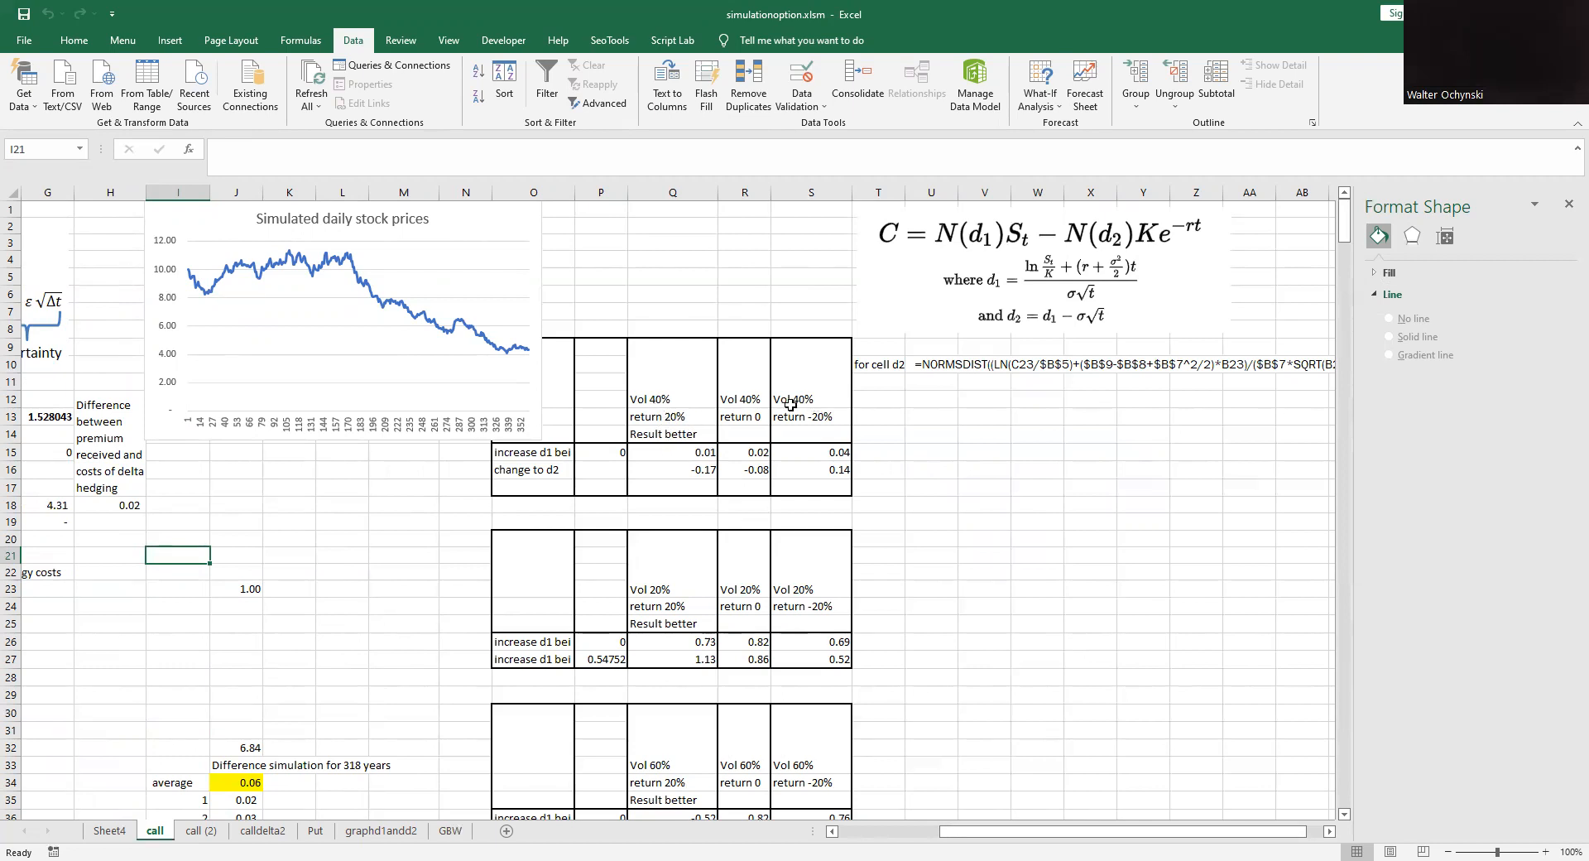
left_click(656, 390)
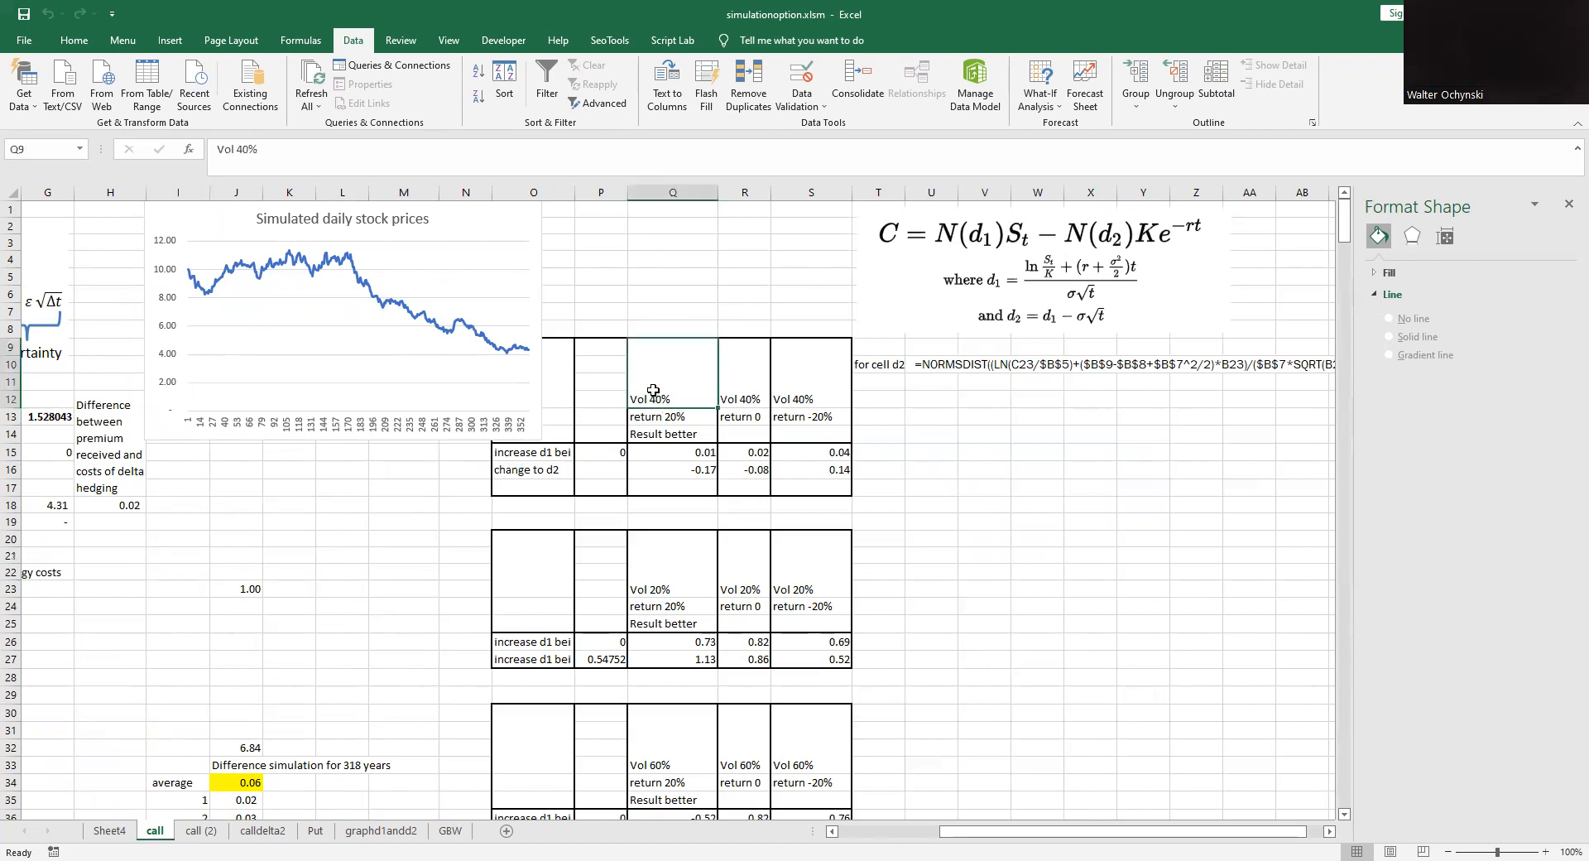
left_click_drag(546, 348, 827, 489)
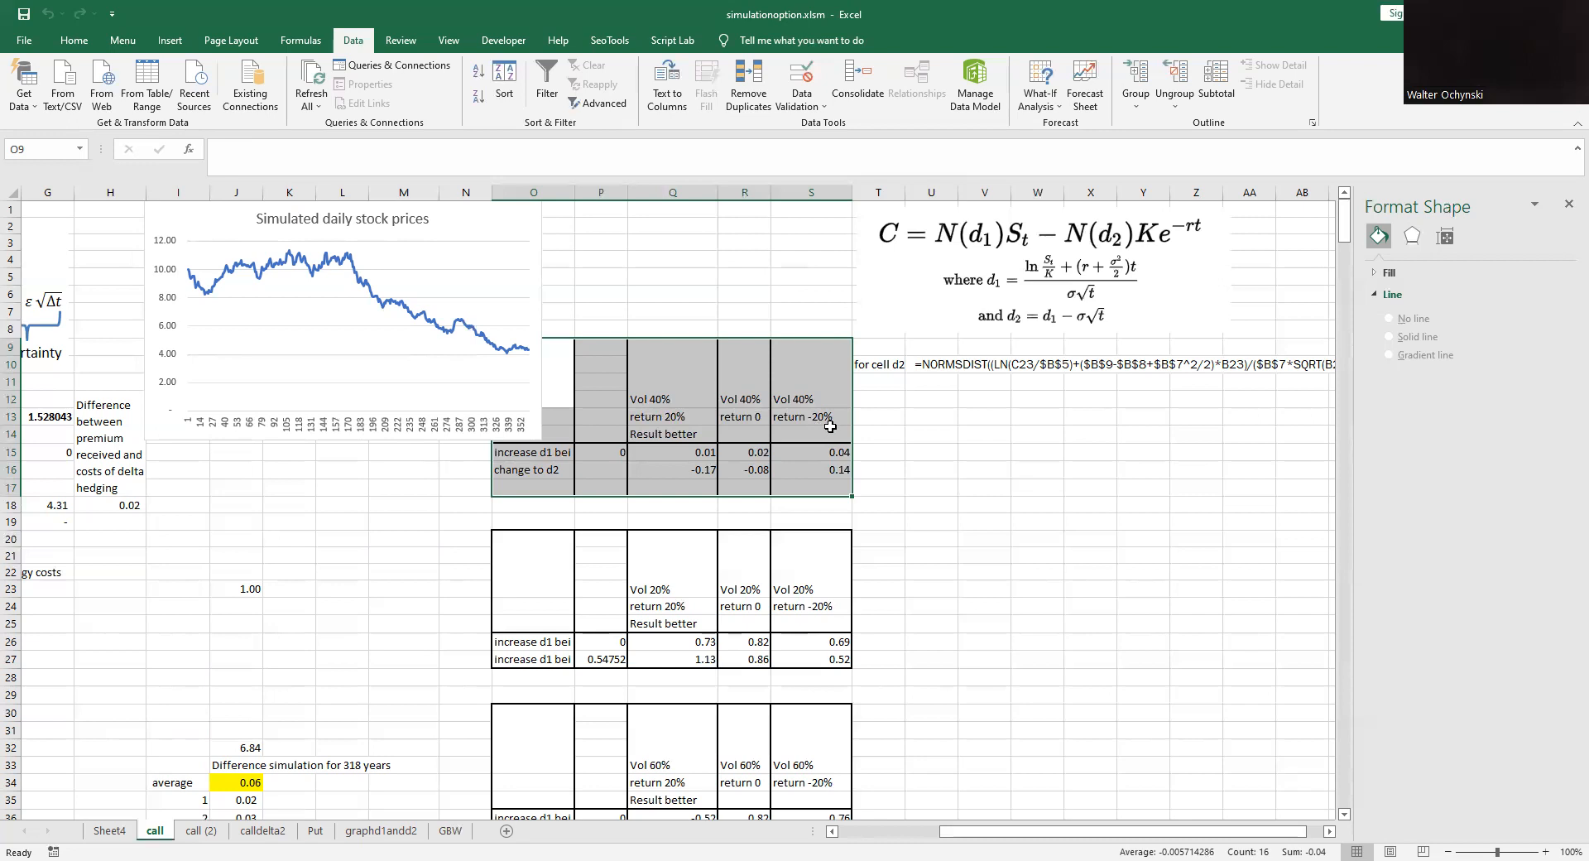
left_click(840, 452)
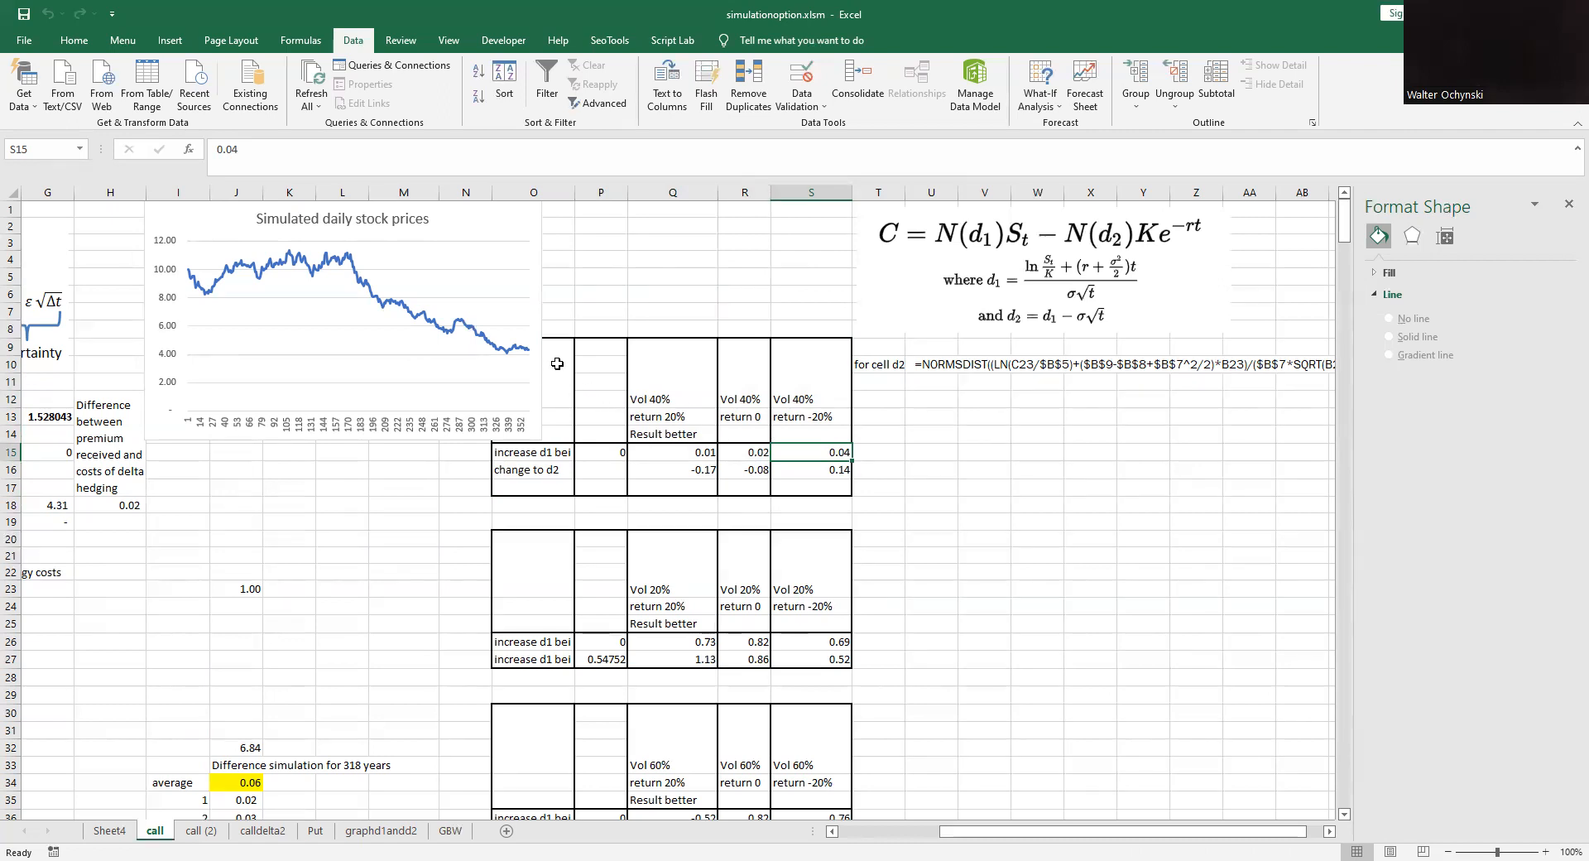
mouse_move(557, 364)
left_mouse_down()
mouse_move(569, 478)
mouse_move(790, 481)
left_mouse_up()
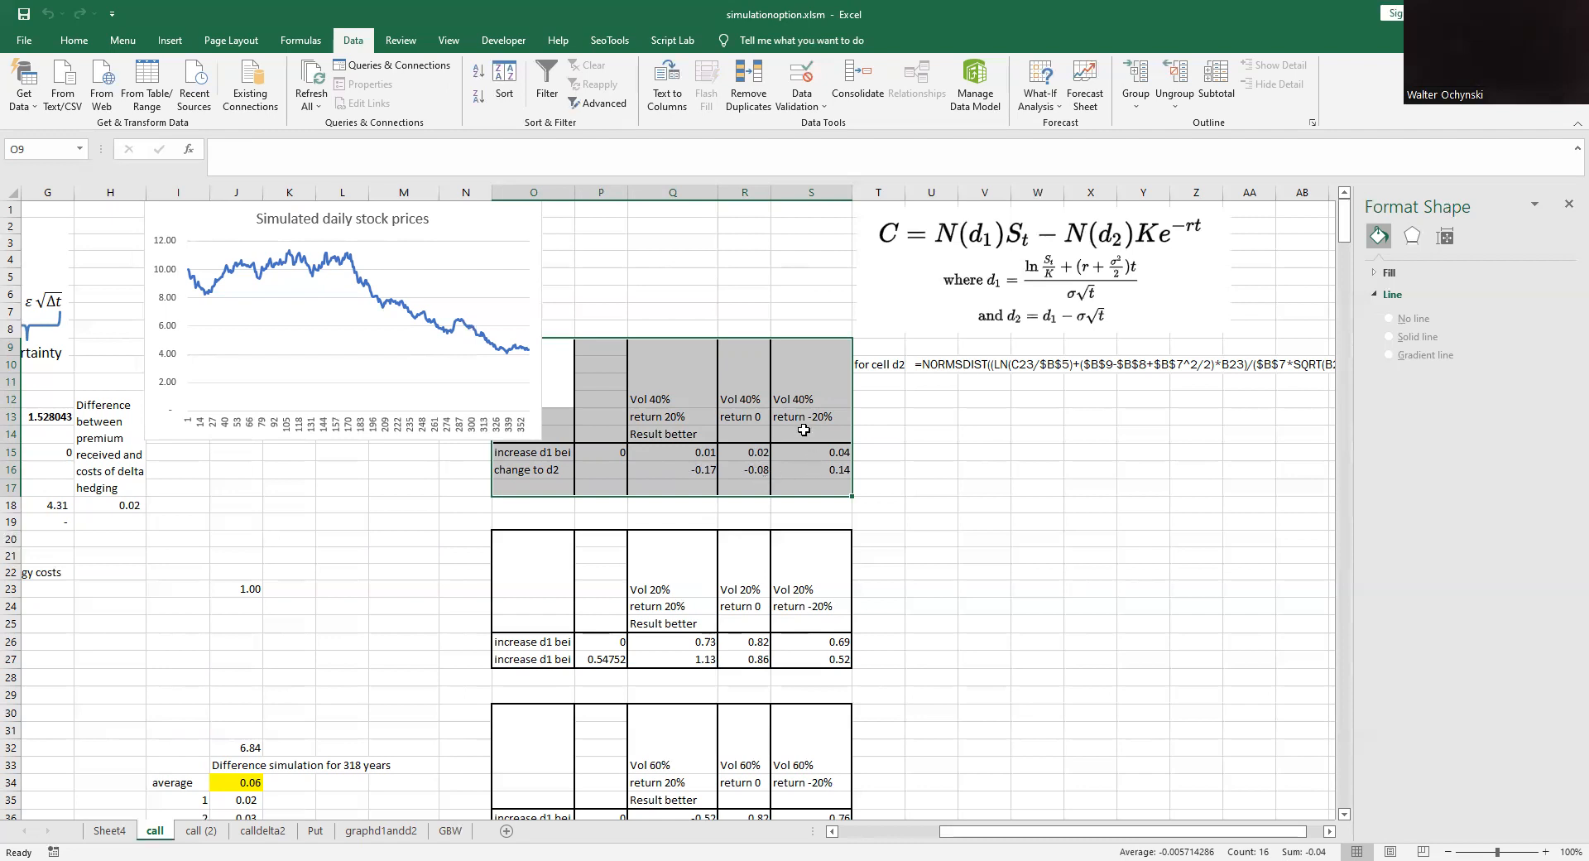
left_click(817, 472)
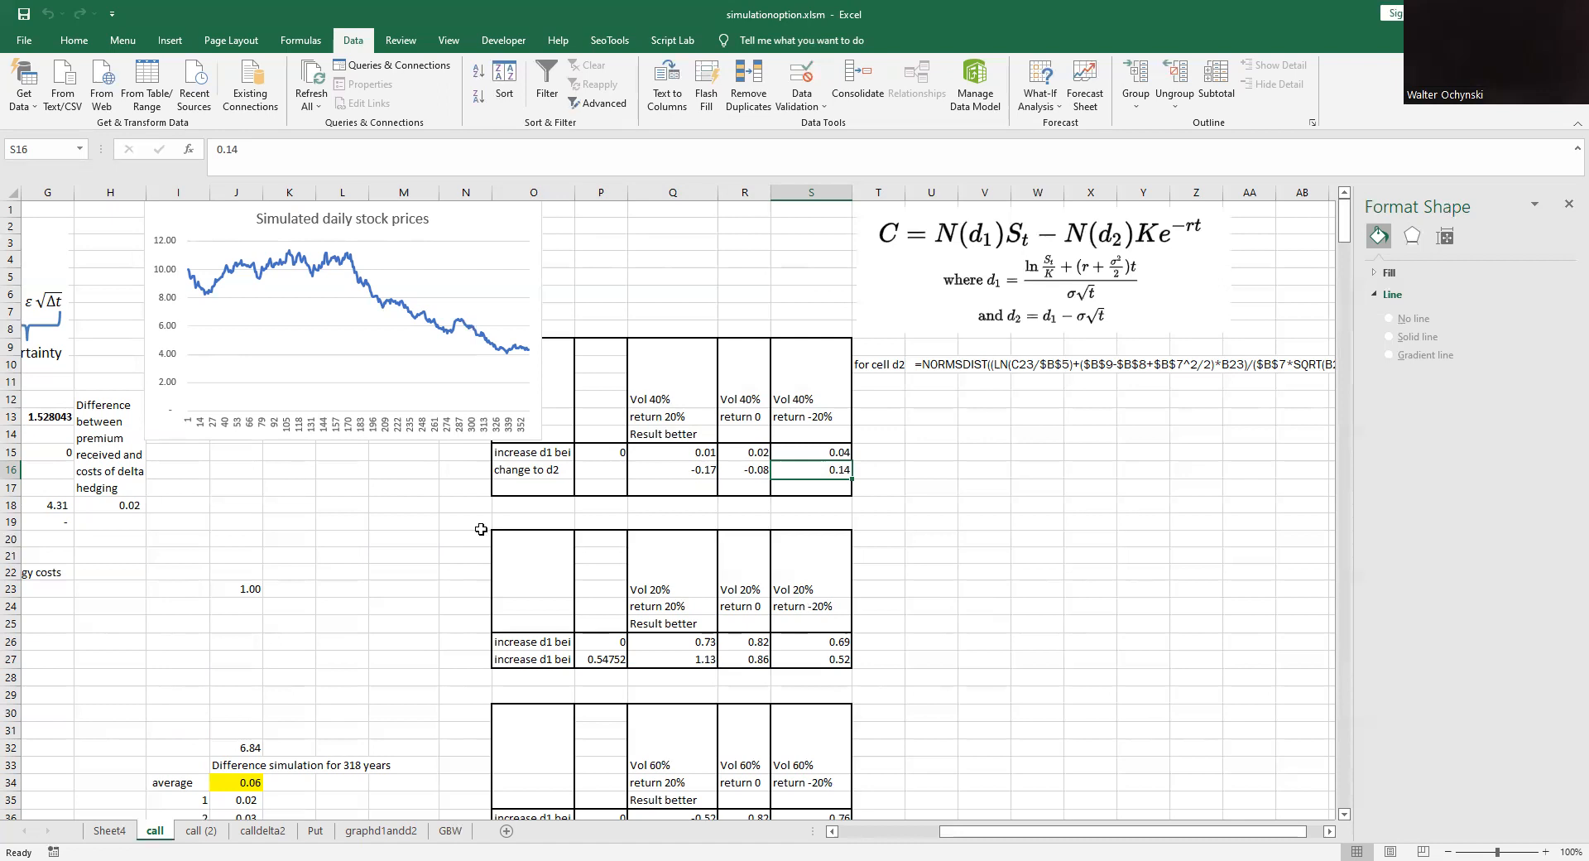
- Examine the 20% volatility results table, then the 60% volatility table and its zero d1 increase results in Q36:S36
left_click_drag(532, 552, 798, 652)
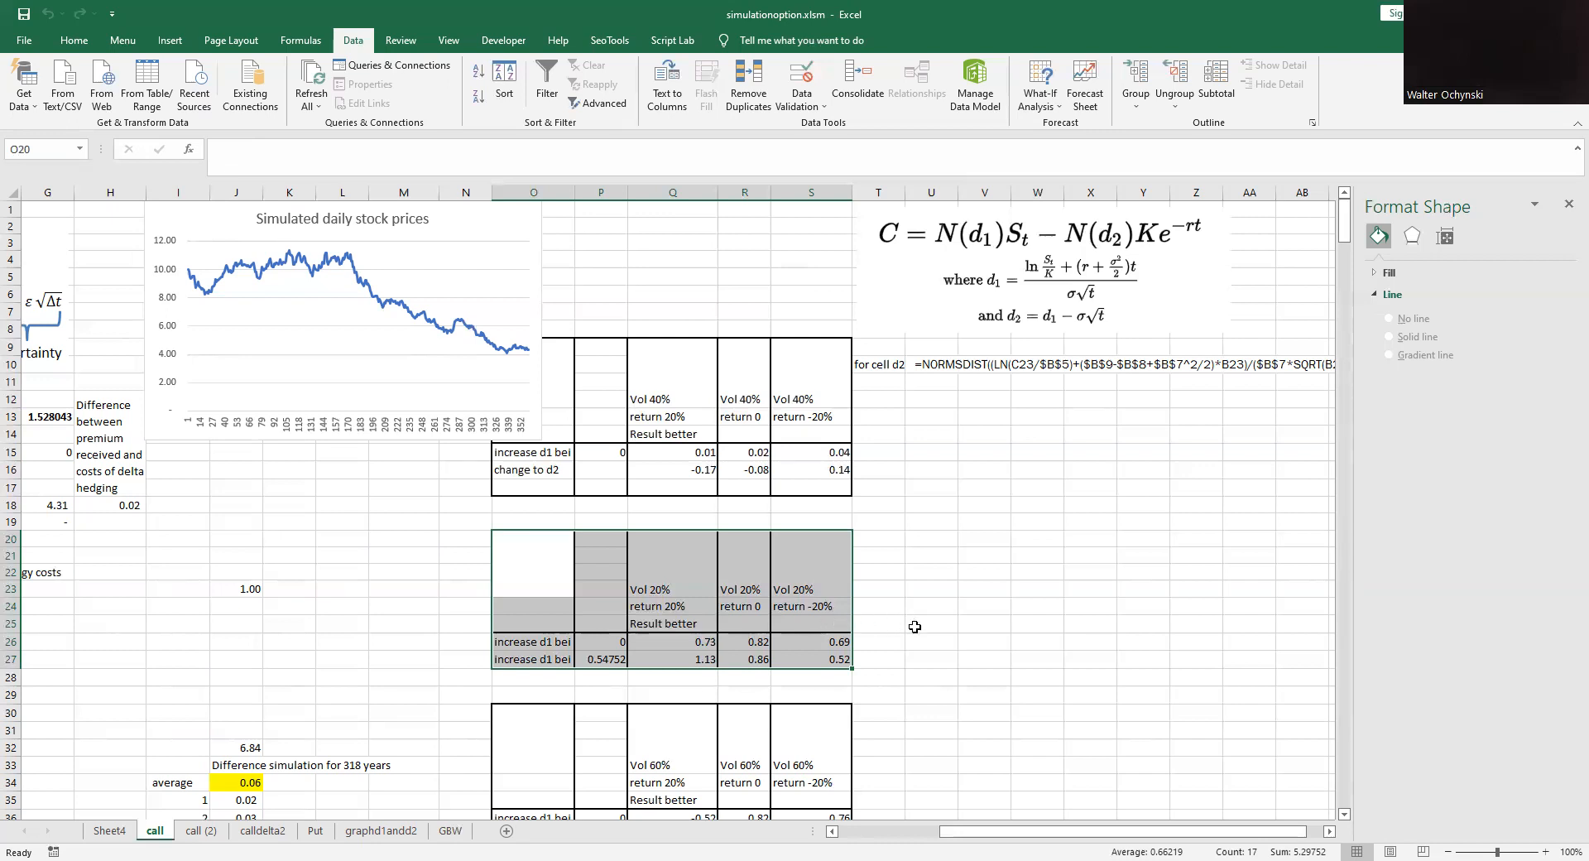
scroll(914, 626, "down", 3)
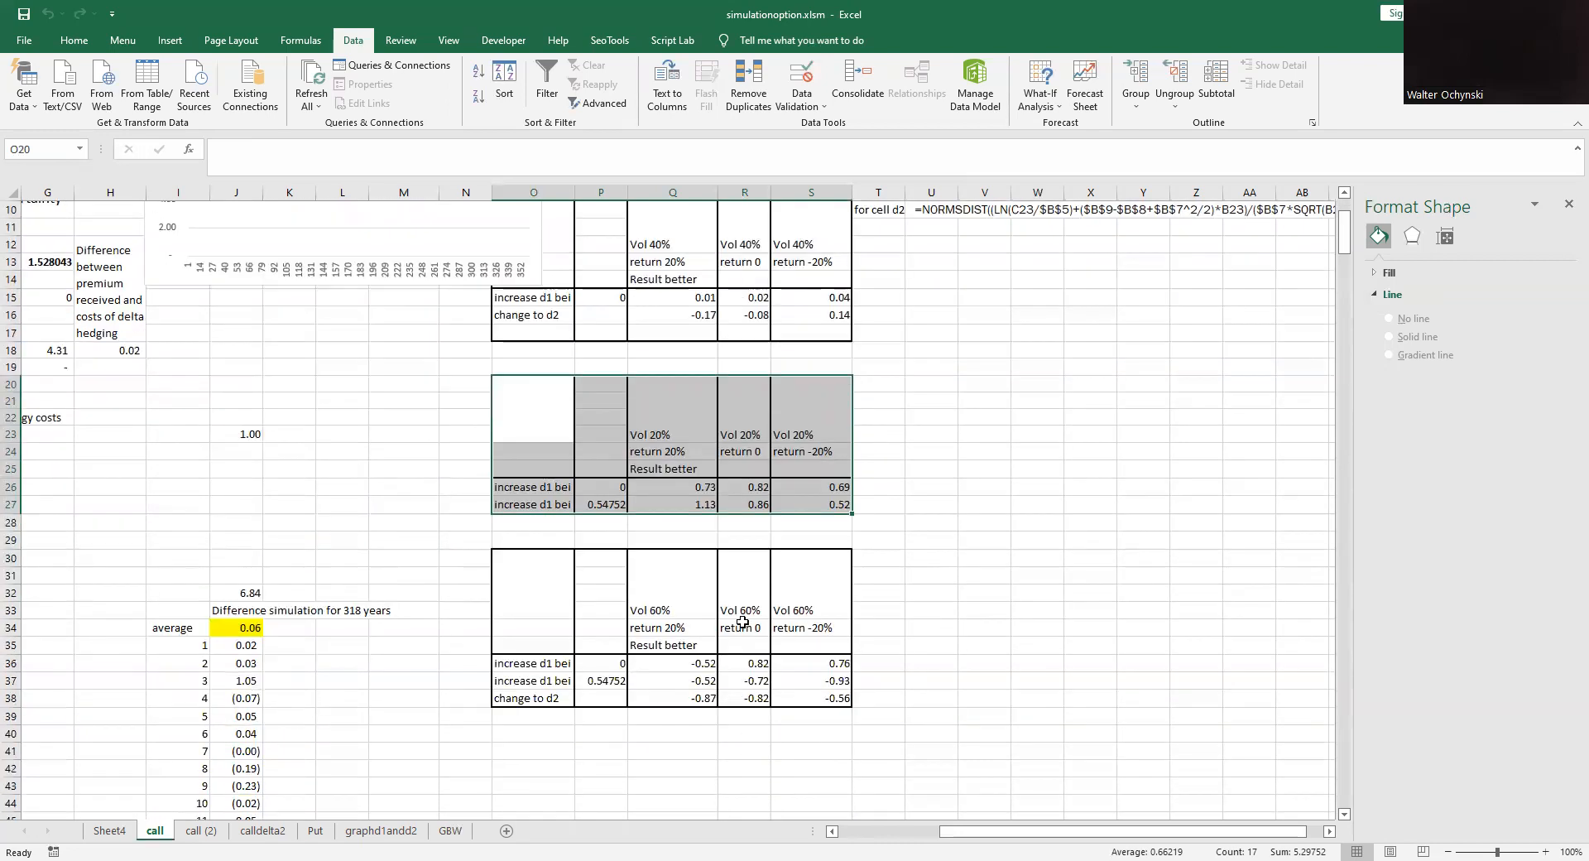
left_click_drag(548, 577, 810, 710)
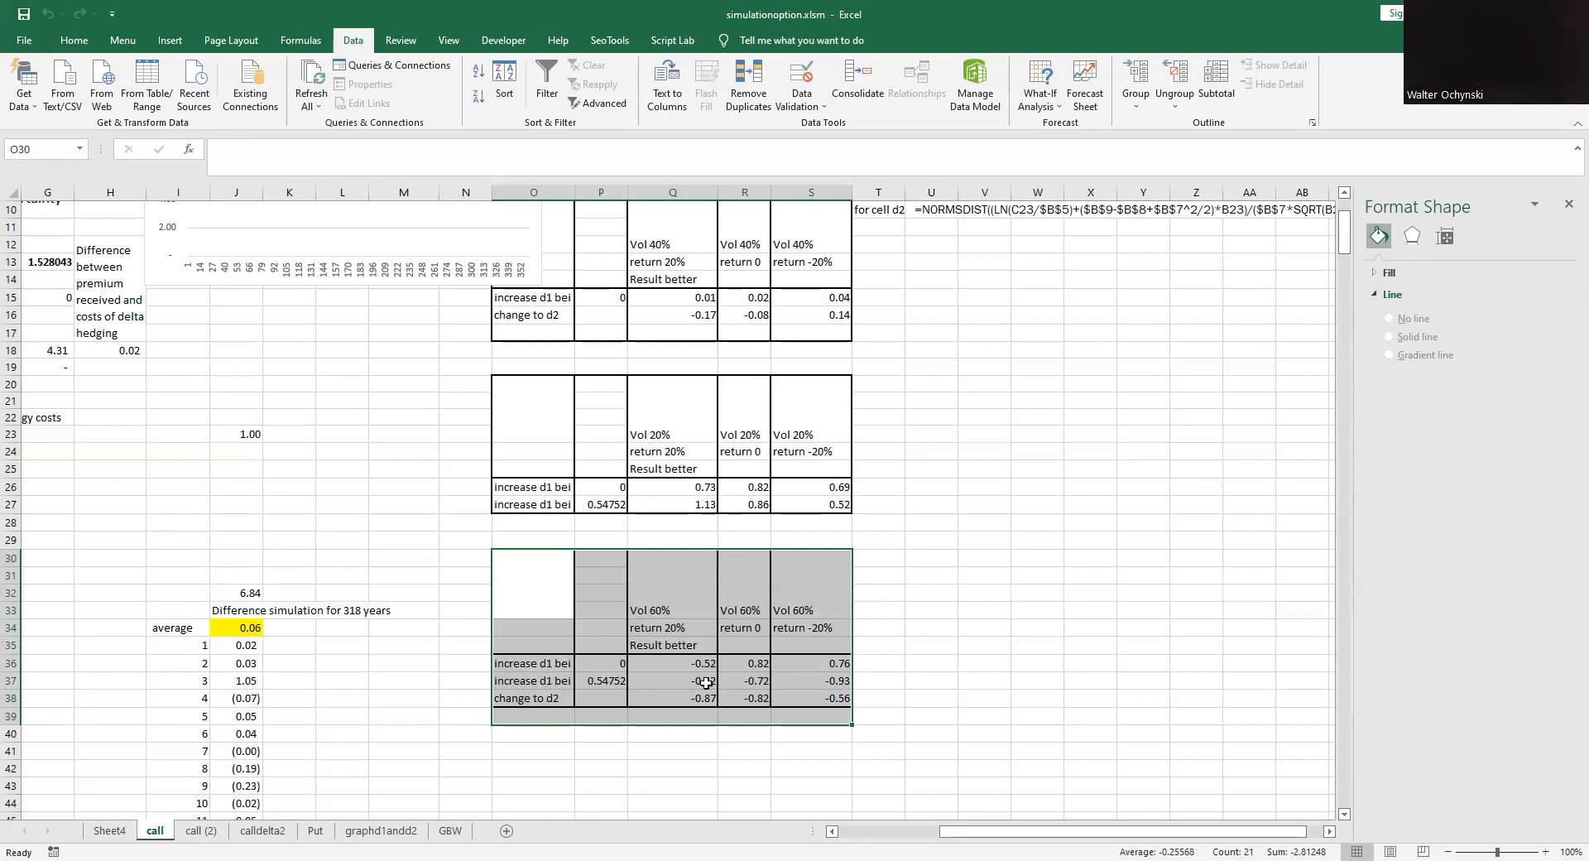
left_click_drag(674, 664, 804, 665)
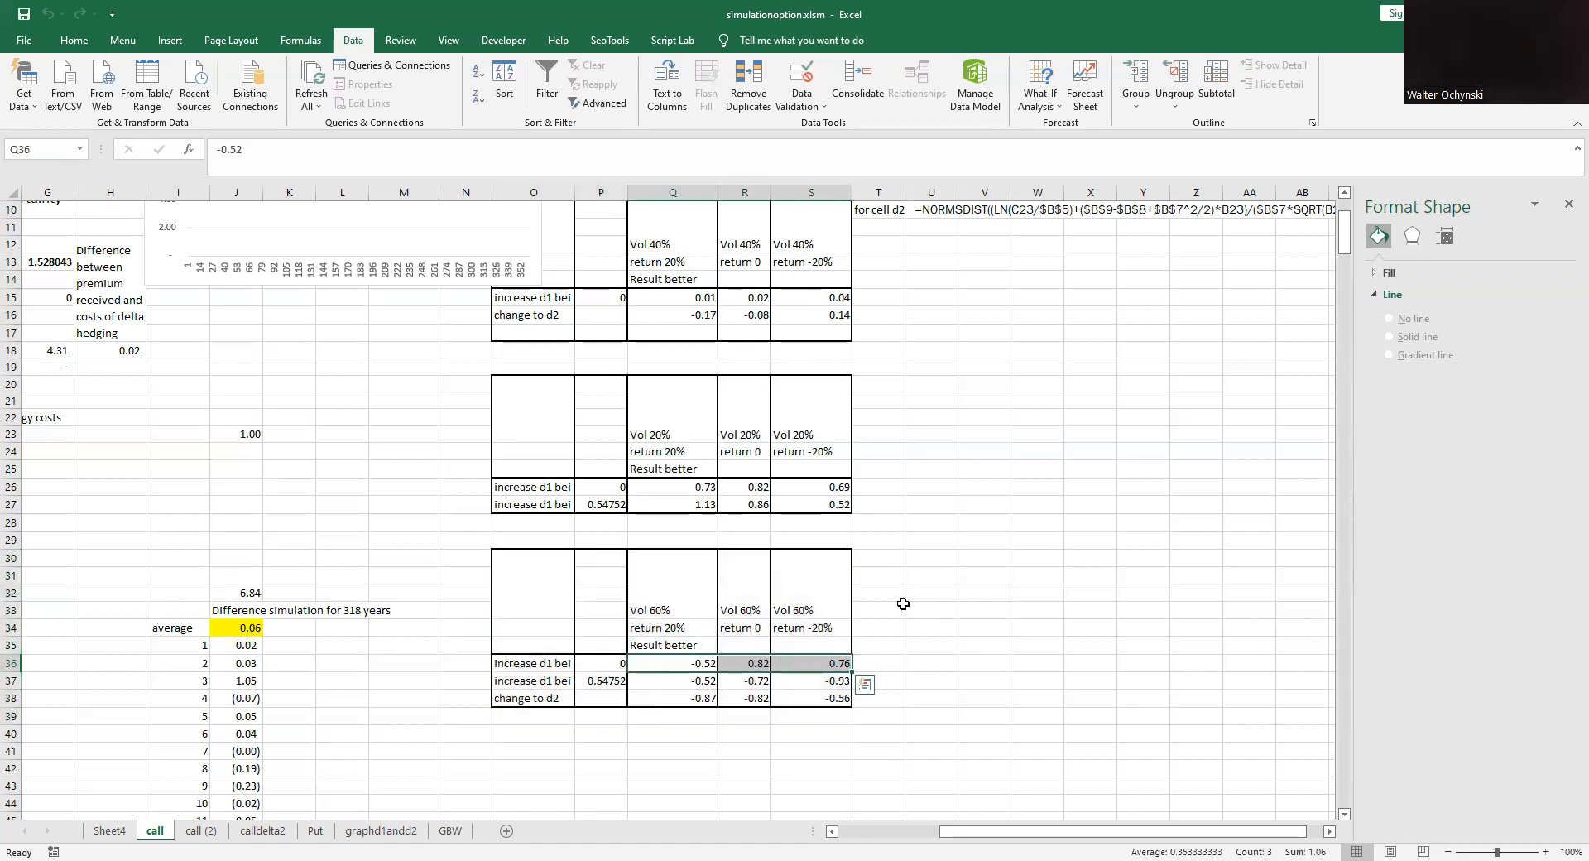